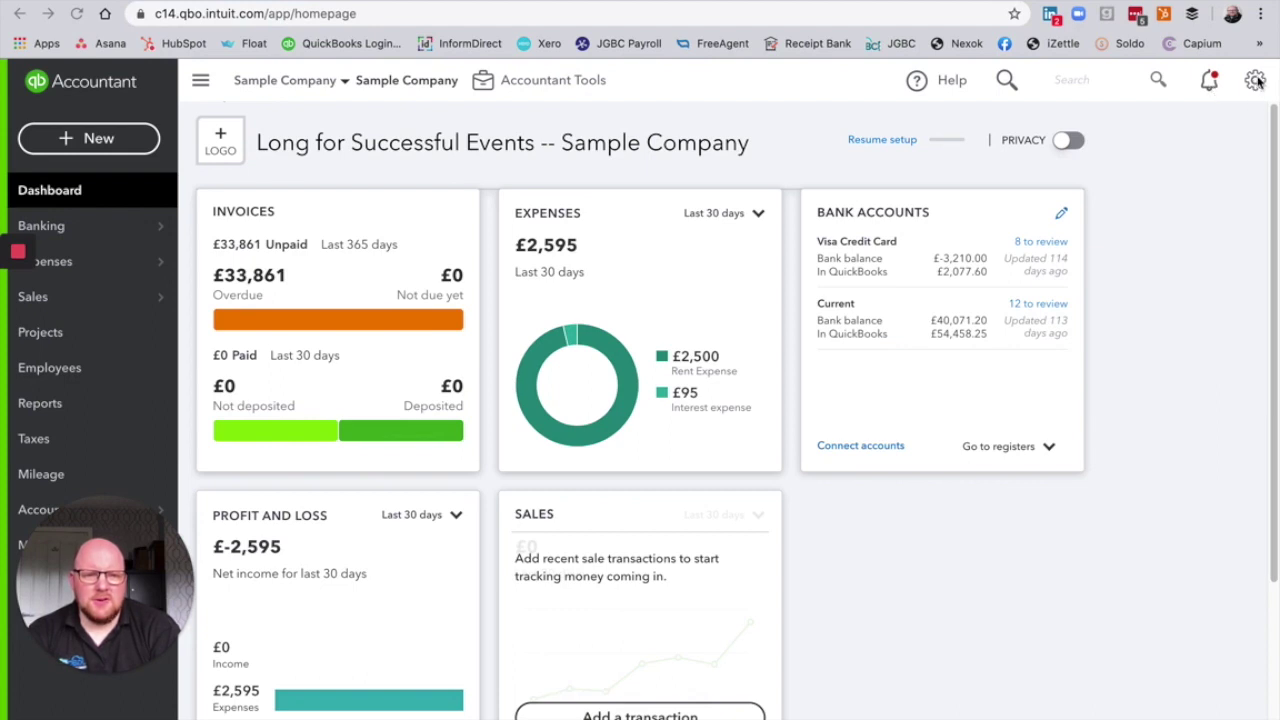
Step: Turn on the Cash Flow Dashboard Widget experiment in QuickBooks Labs and reload the company dashboard
click(1255, 81)
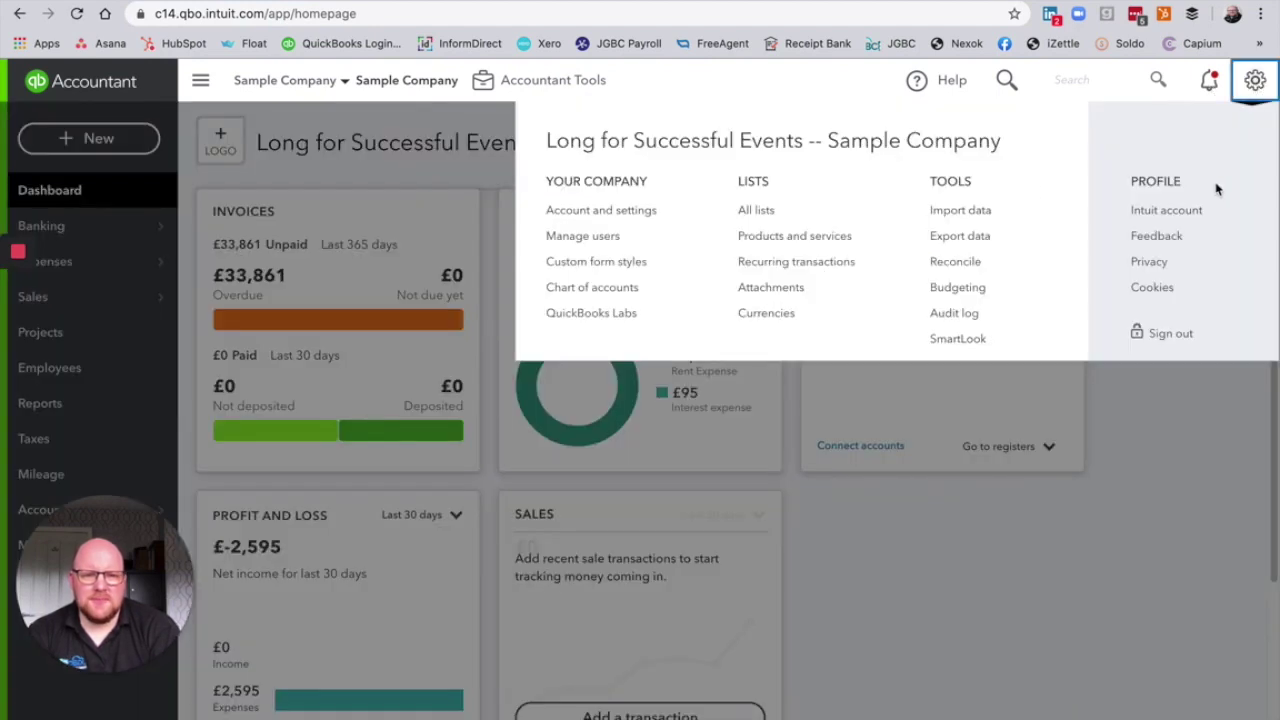
click(592, 314)
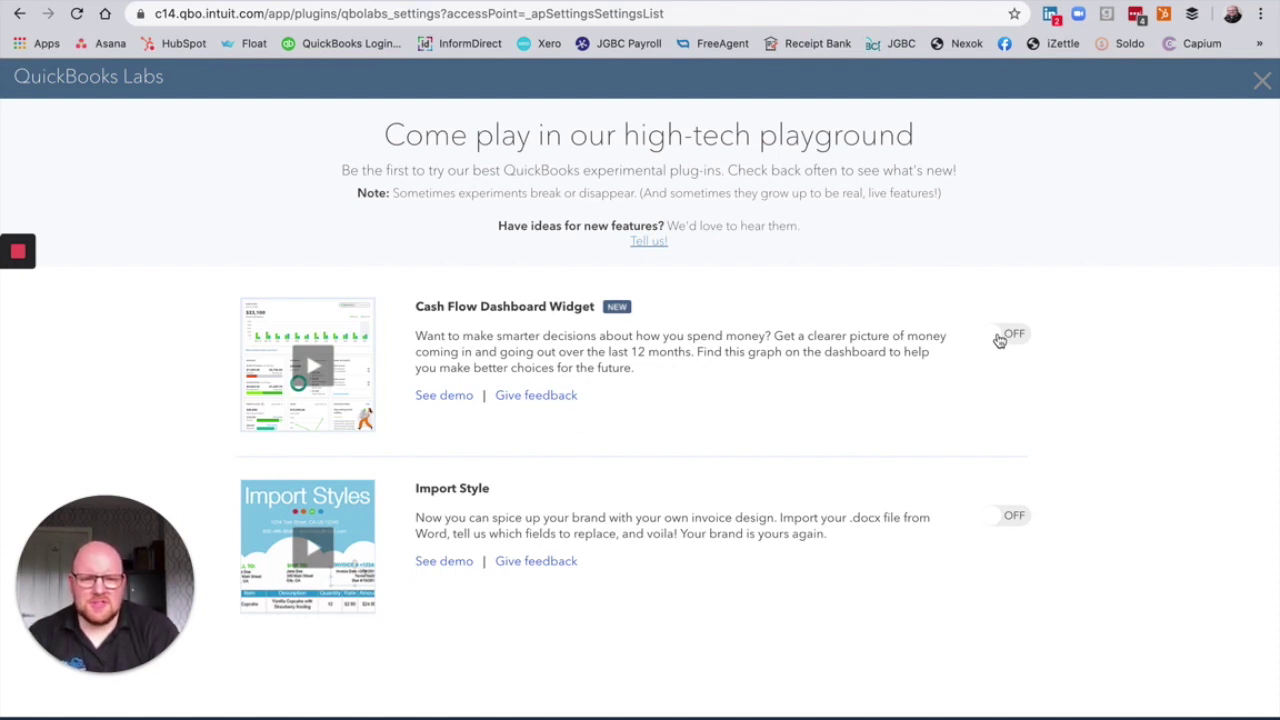
click(999, 340)
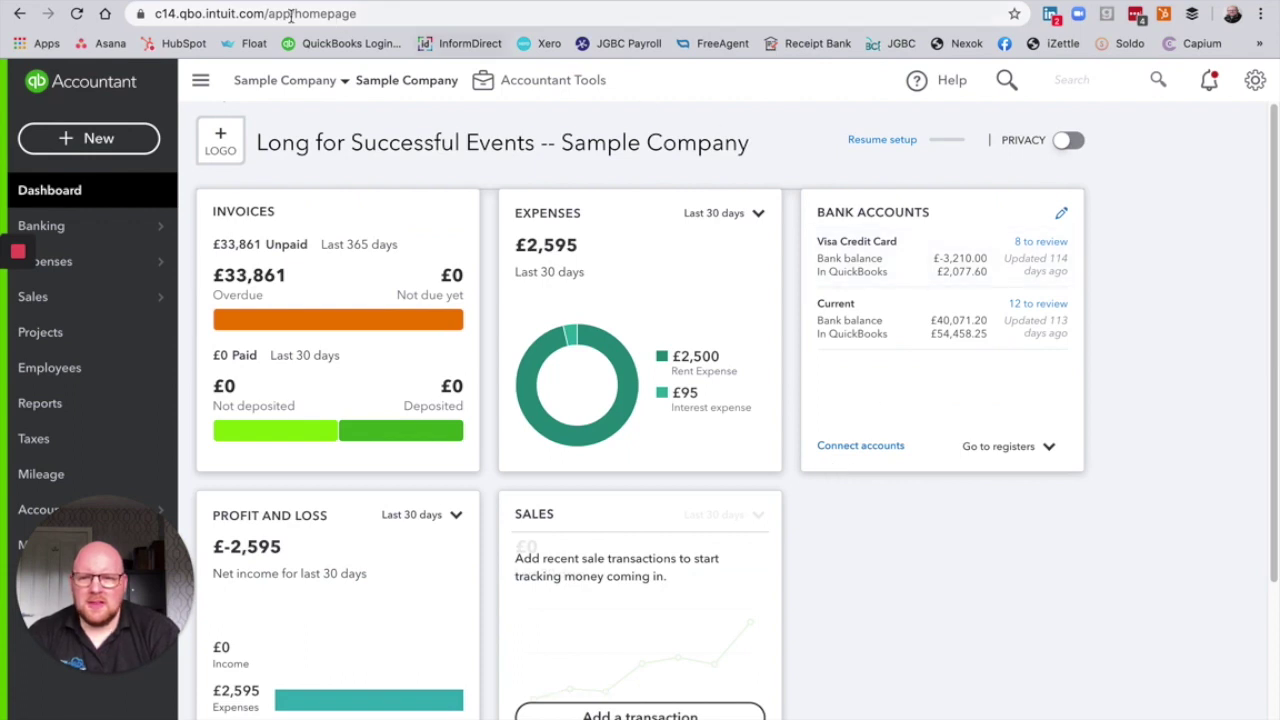
click(76, 13)
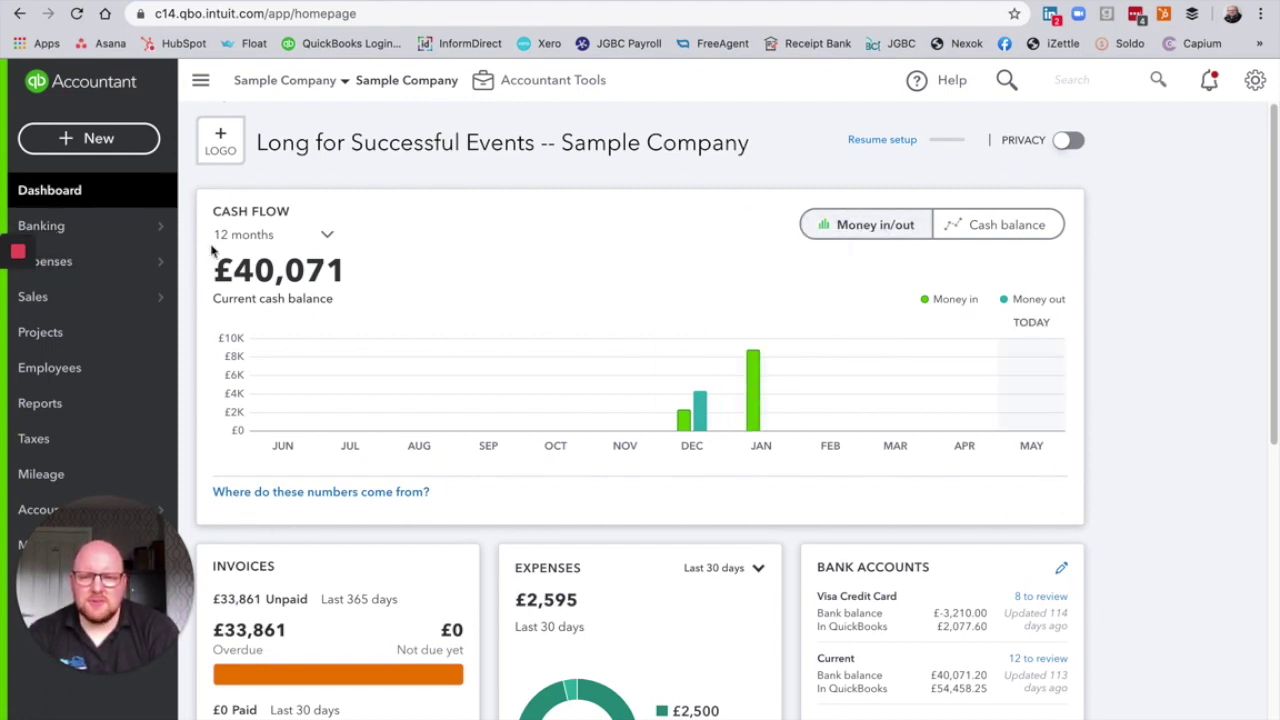
Step: Examine the Cash Flow widget's monthly money in/out figures and period options, and switch the graph to Cash balance
scroll(423, 380, down, 4)
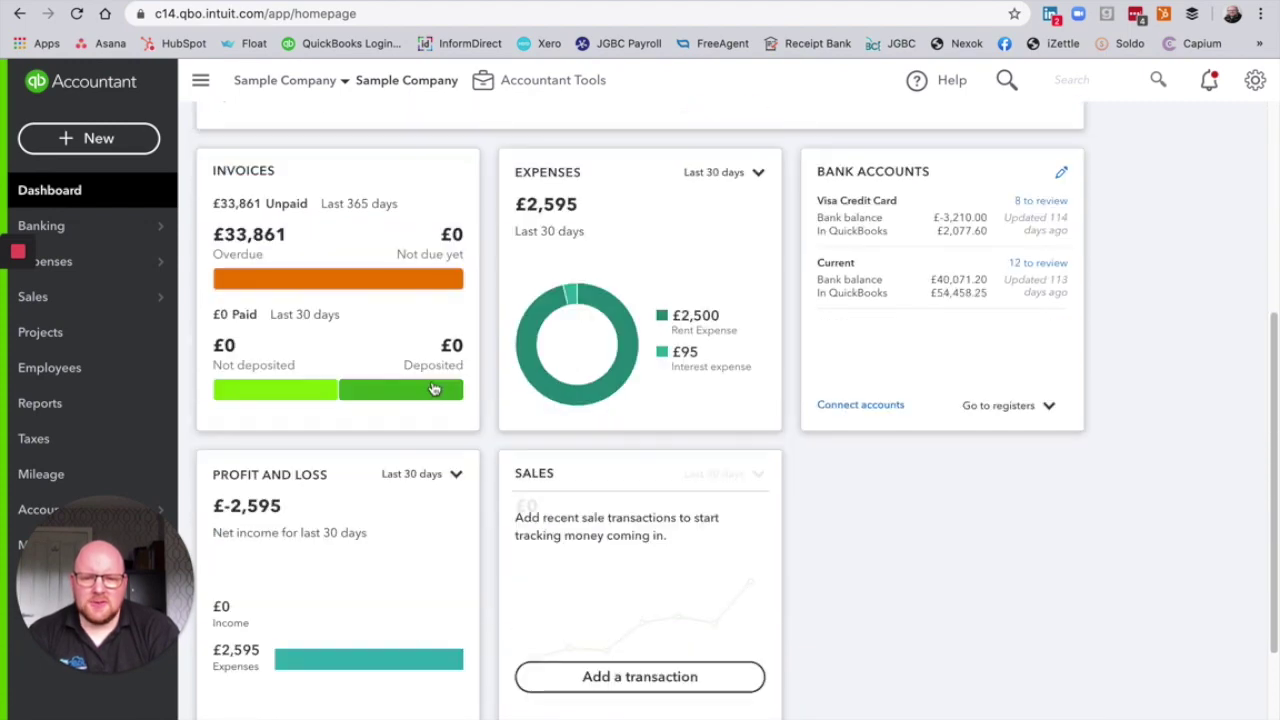
scroll(723, 411, up, 4)
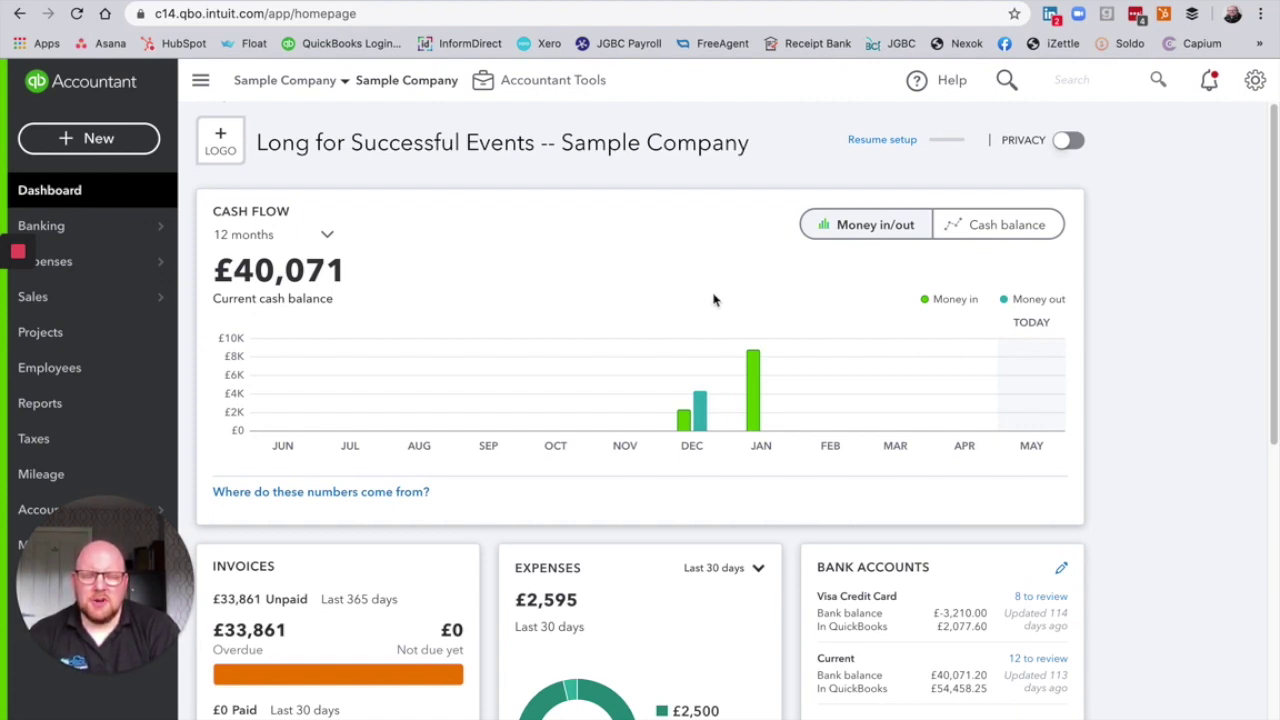
mouse_move(679, 422)
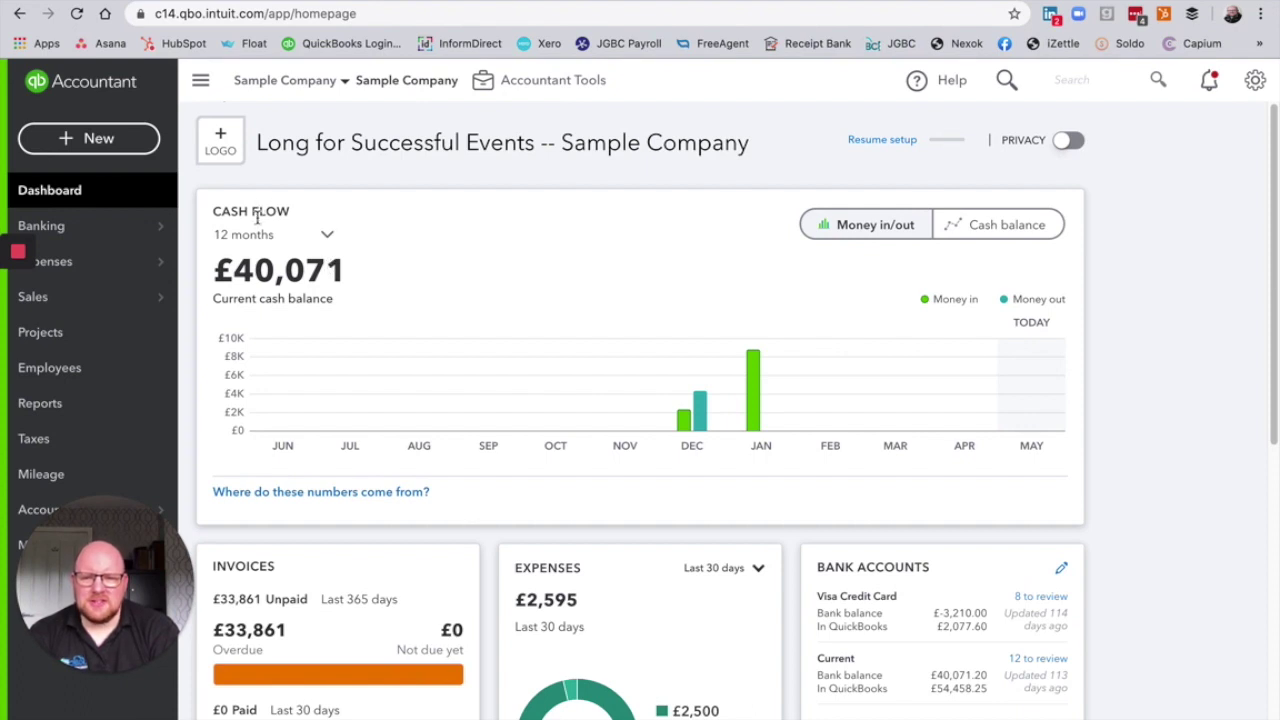
click(331, 237)
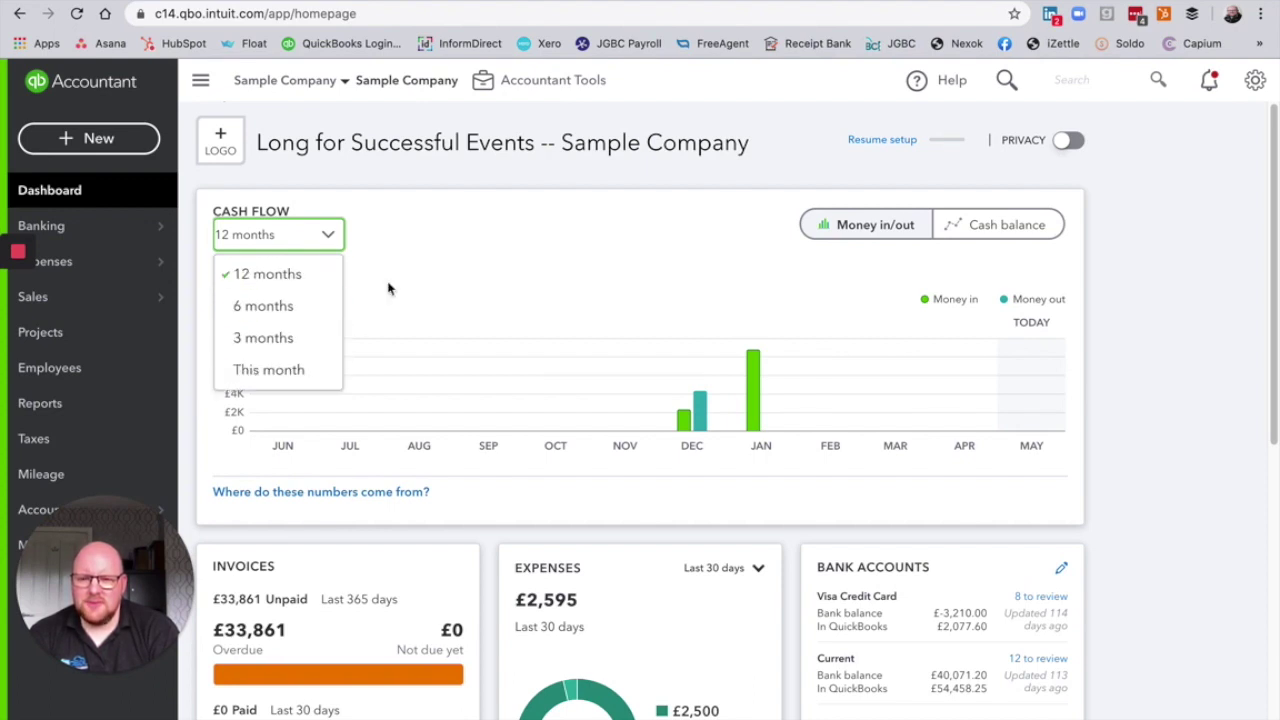
click(423, 251)
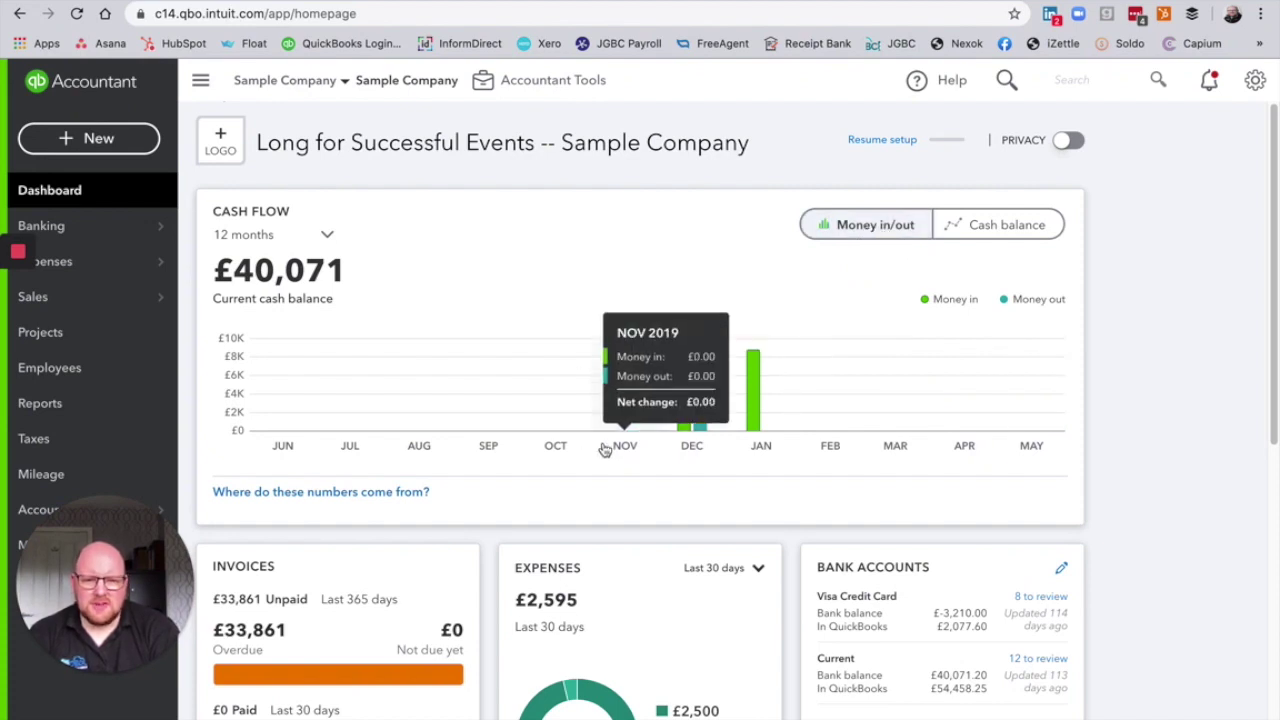
mouse_move(700, 447)
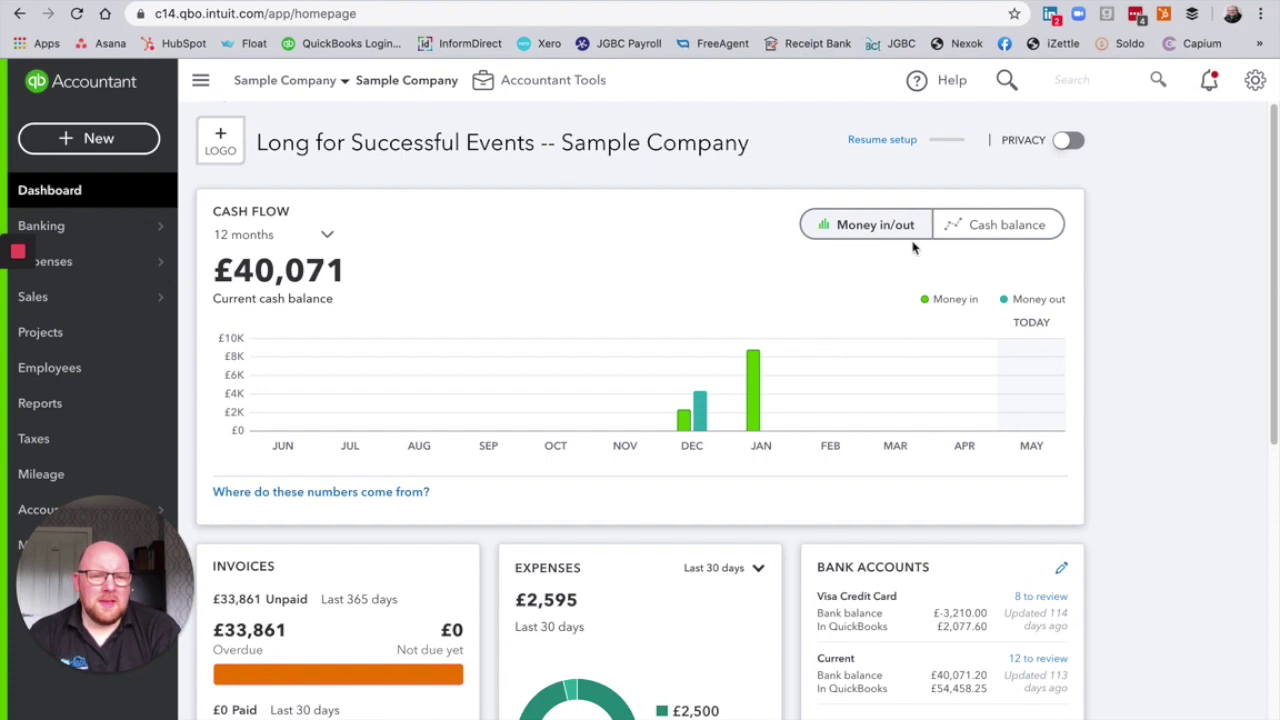
click(996, 228)
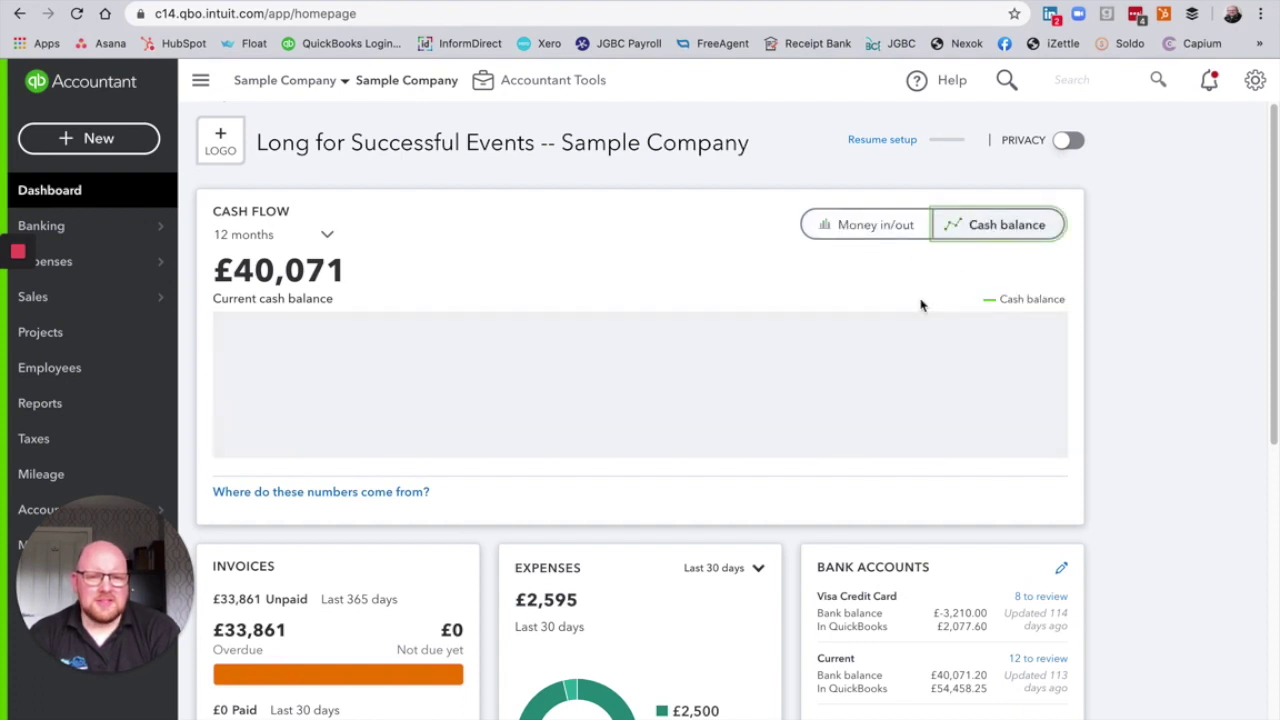
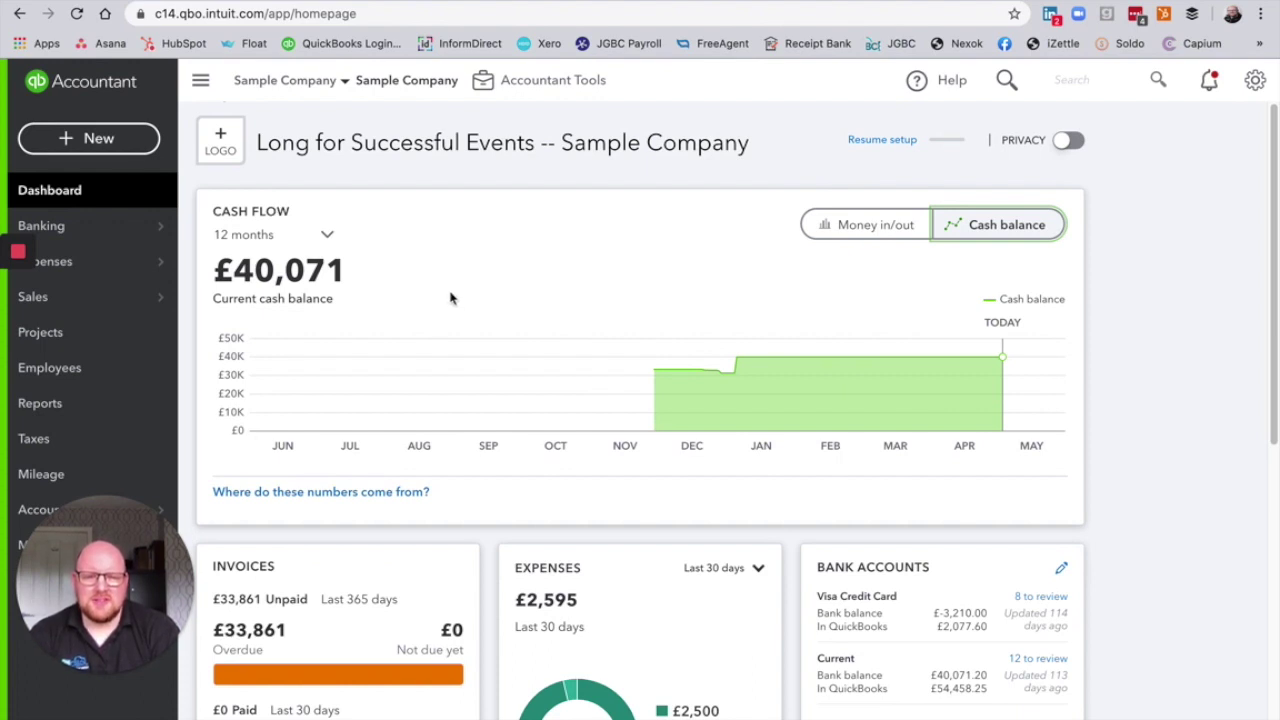
mouse_move(700, 363)
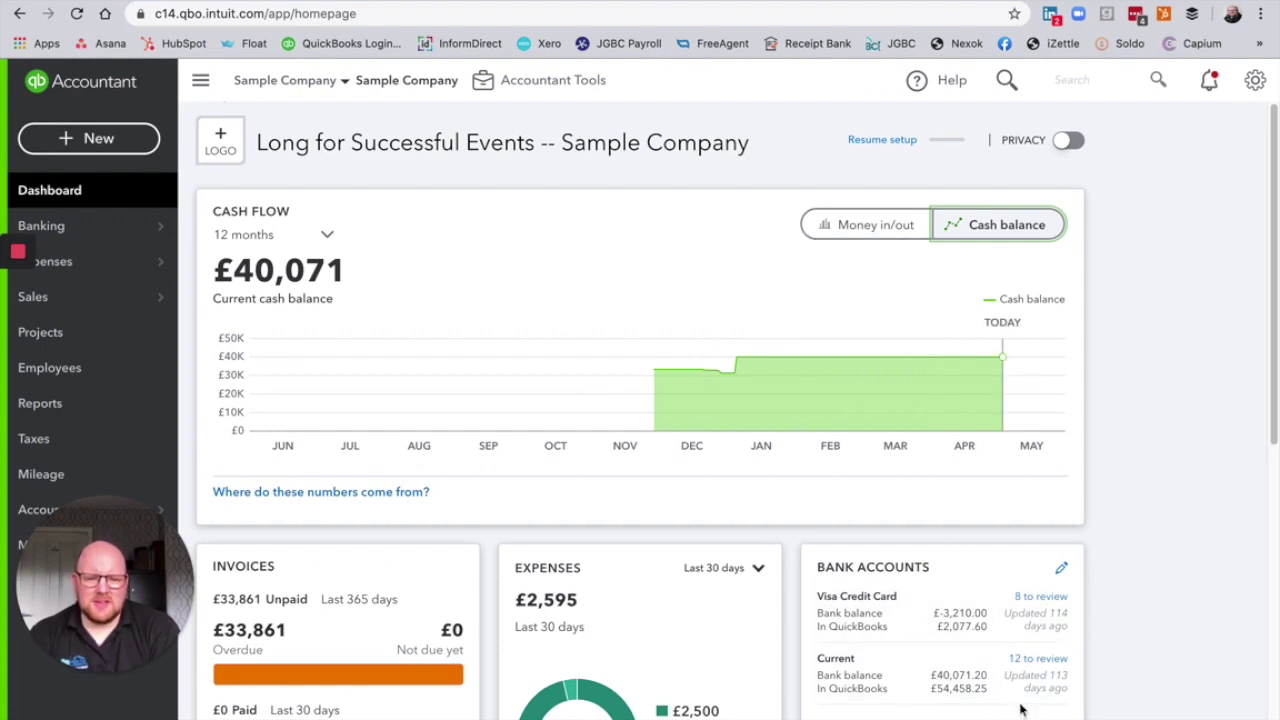
Step: Open the Current account's bank feed, dismiss the introductory pop-ups, and examine the transactions awaiting review
click(966, 677)
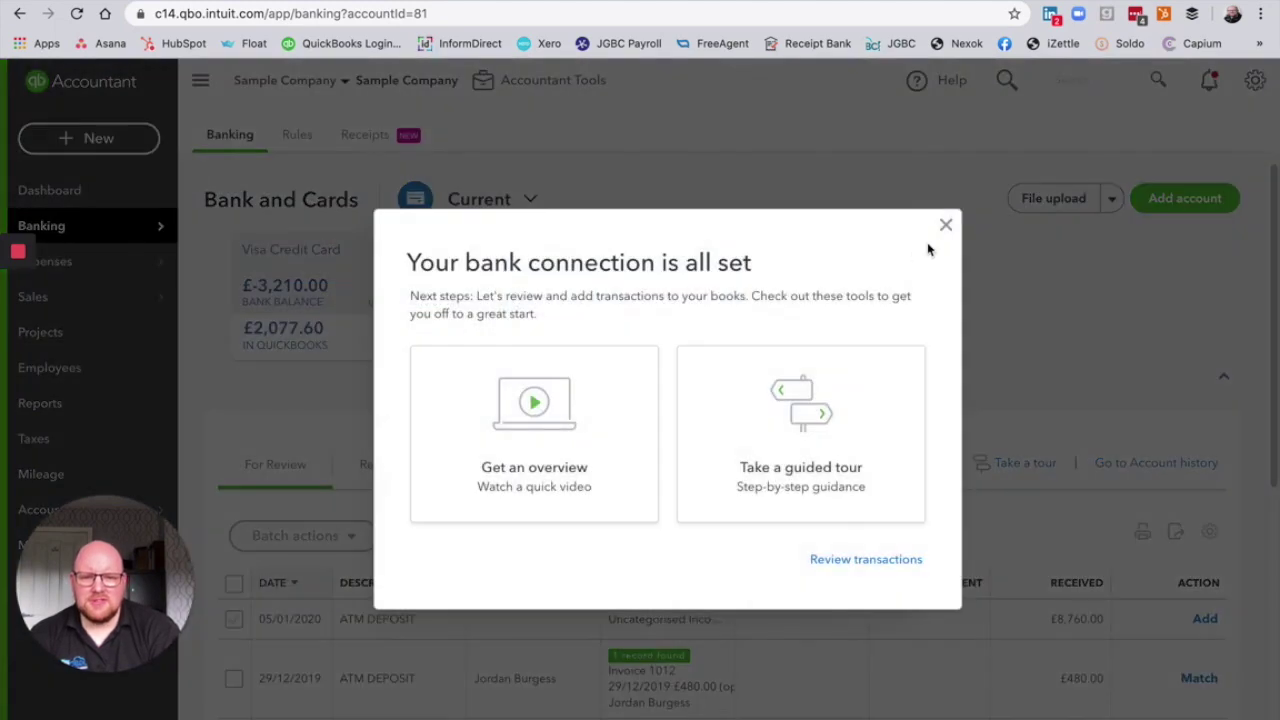
click(945, 224)
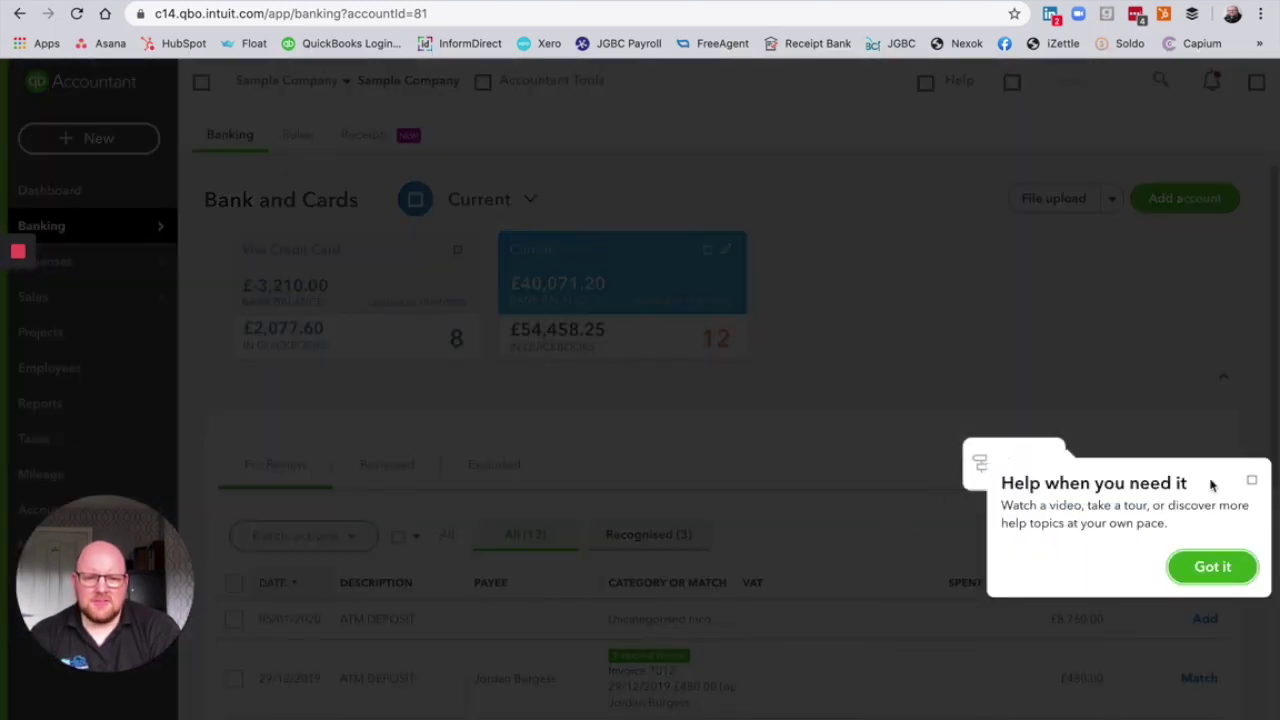
click(1251, 480)
scroll(884, 550, down, 1)
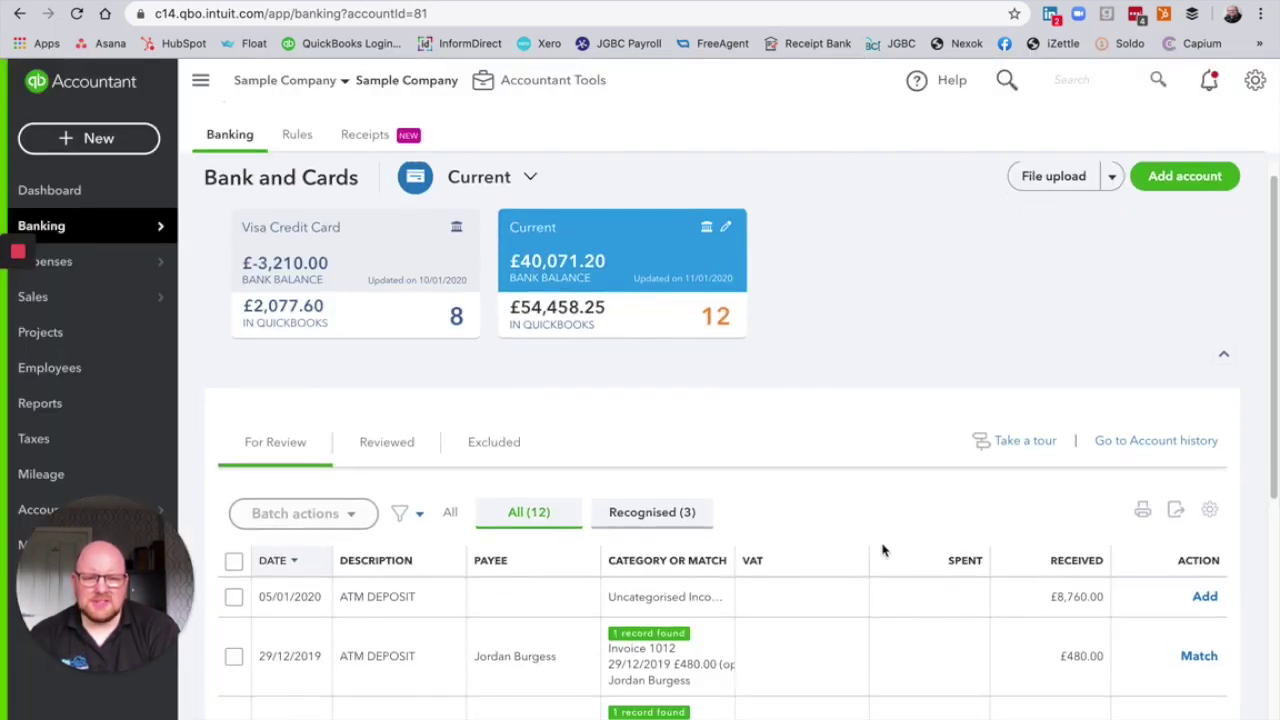
scroll(841, 569, down, 3)
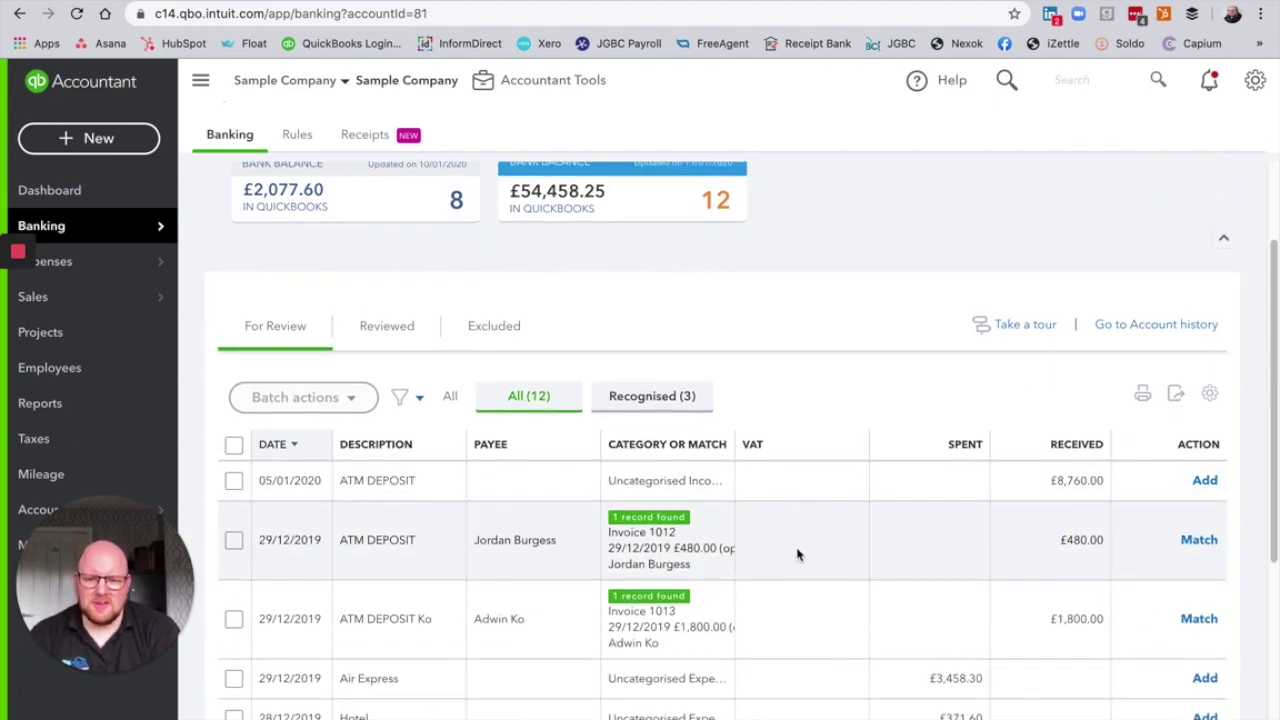
scroll(795, 553, down, 1)
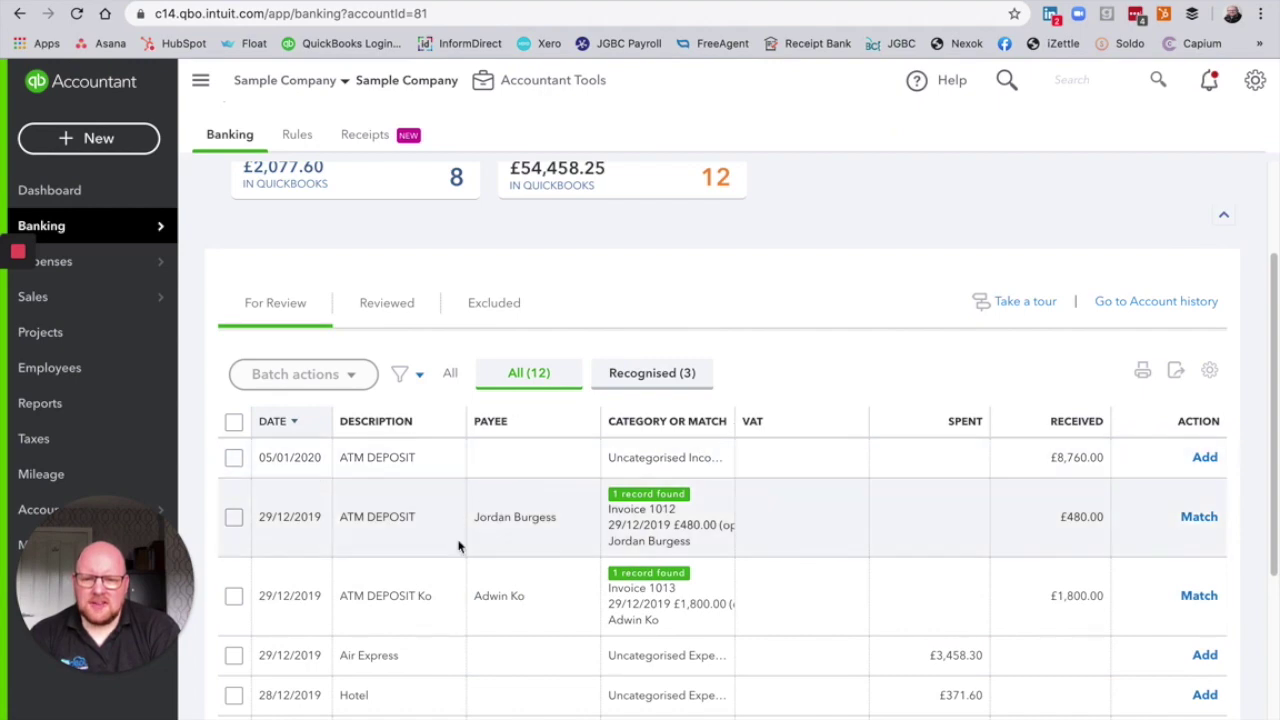
scroll(705, 578, down, 1)
scroll(703, 580, down, 5)
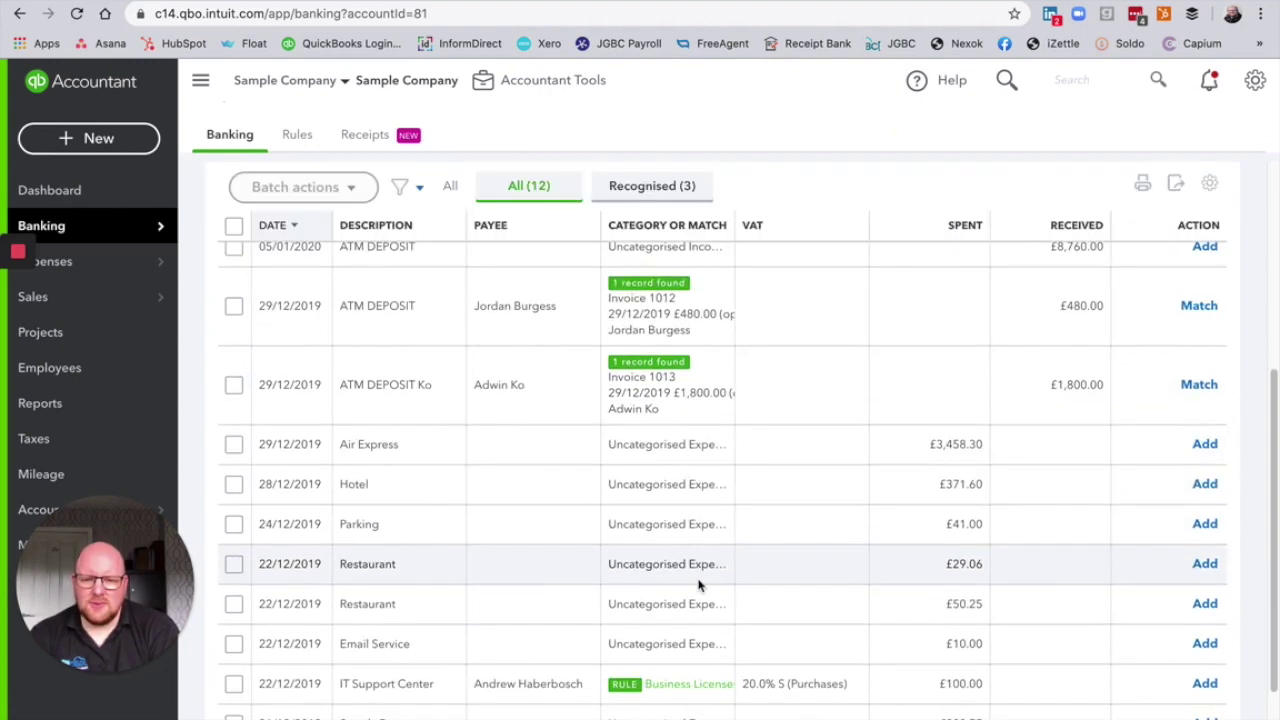
scroll(700, 584, up, 10)
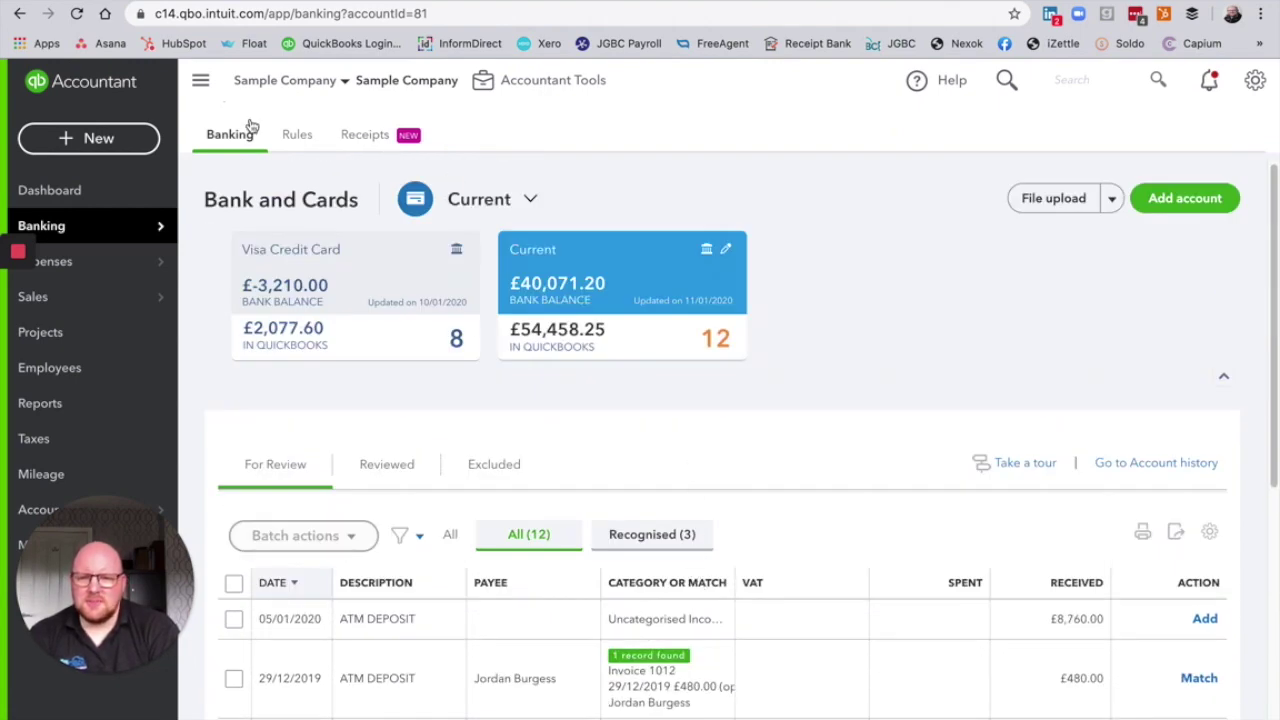
Step: Return to the dashboard and compare the Cash balance graph with the Money in/out figures for December and January
click(63, 195)
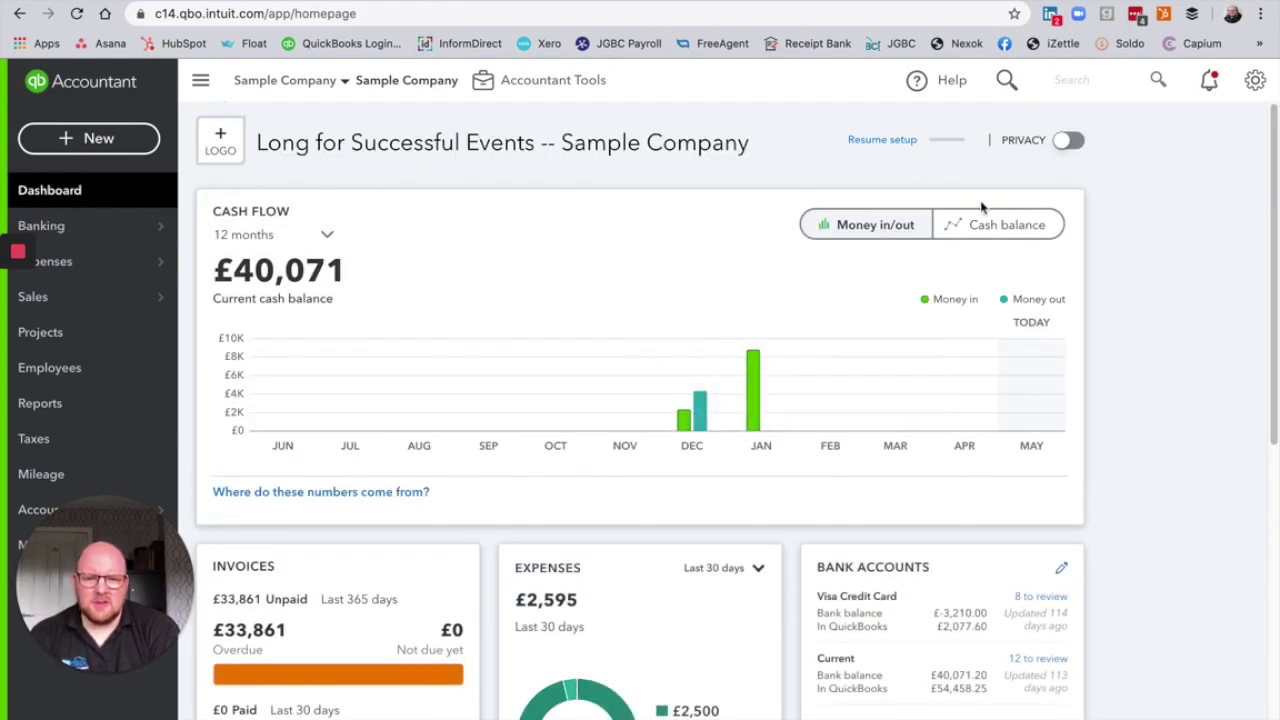
click(988, 225)
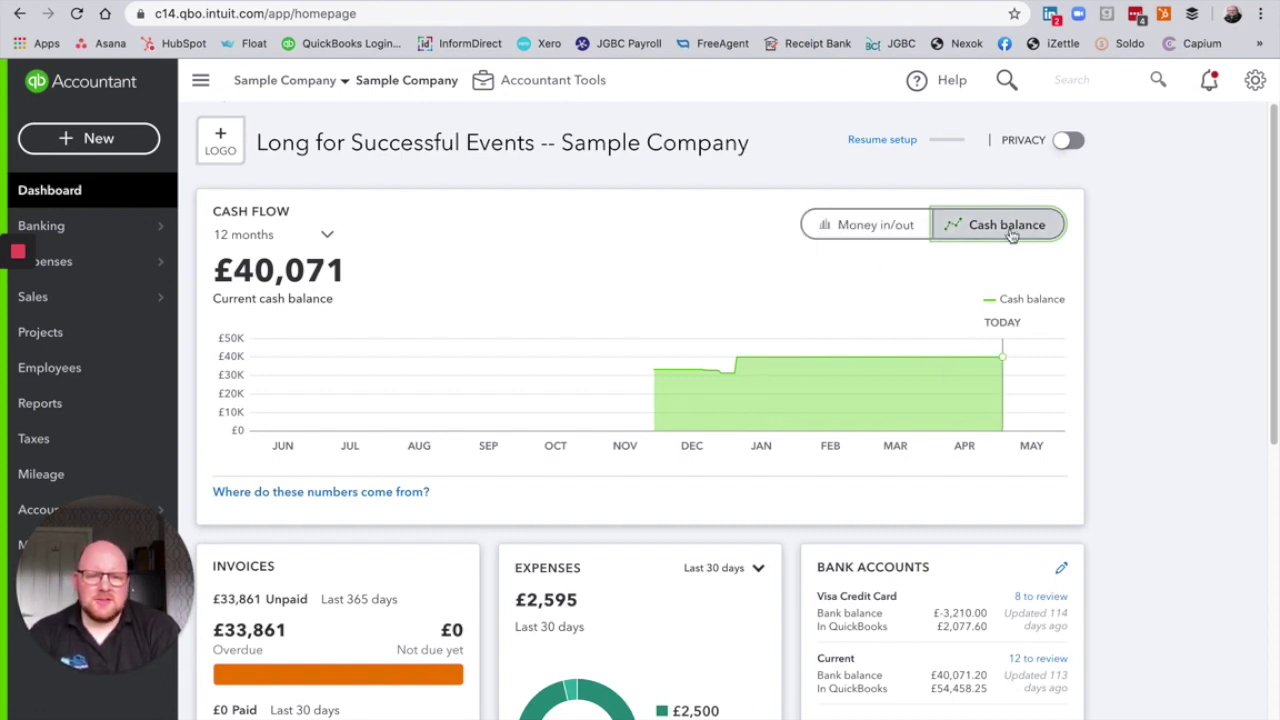
click(858, 229)
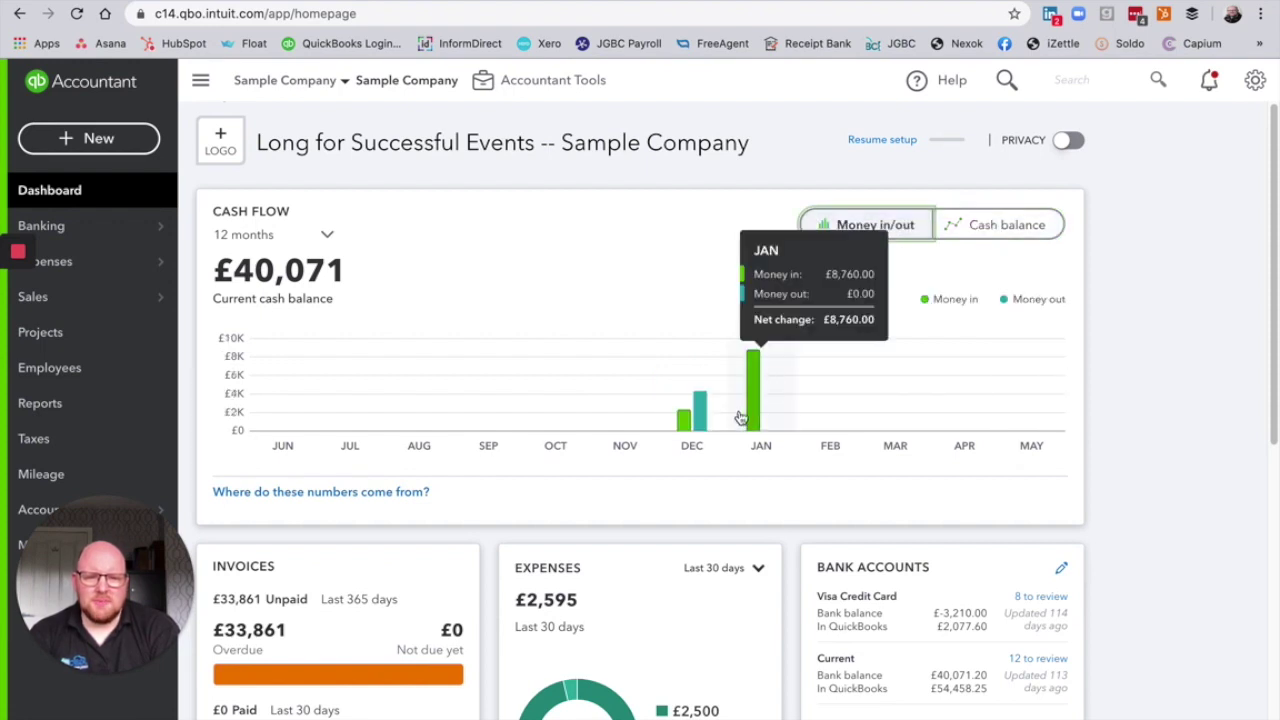
click(1012, 232)
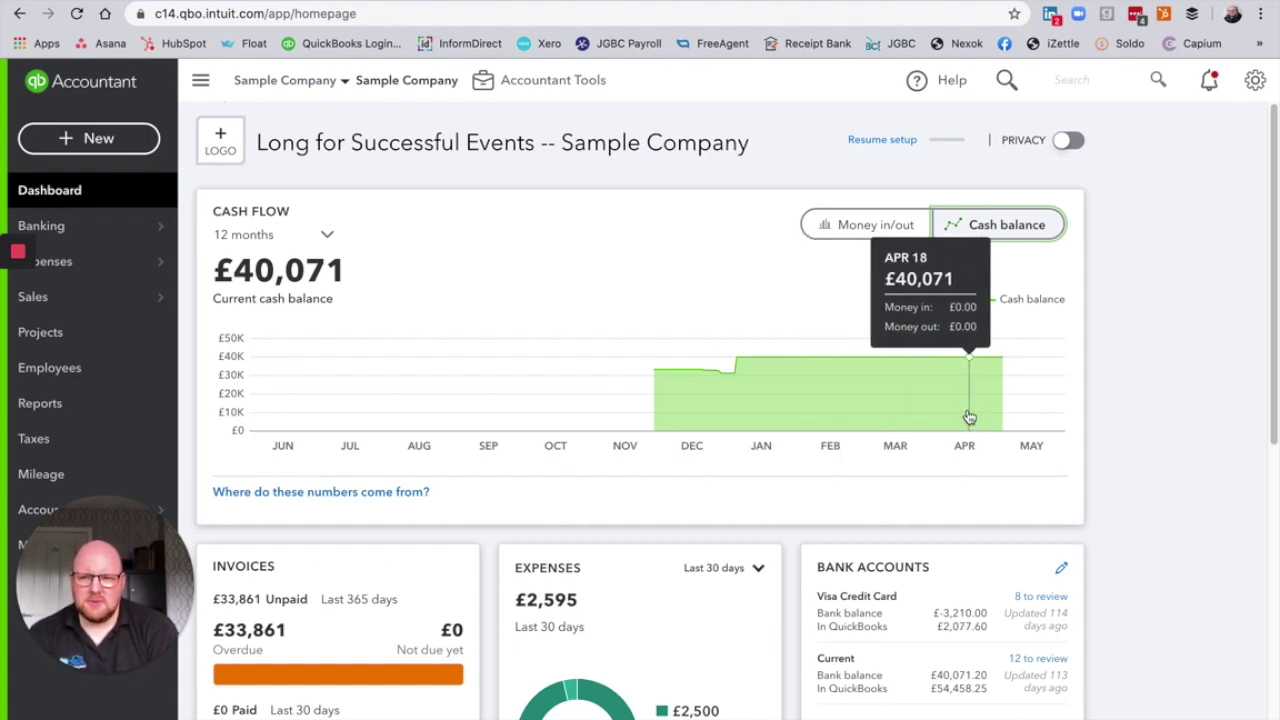
click(871, 228)
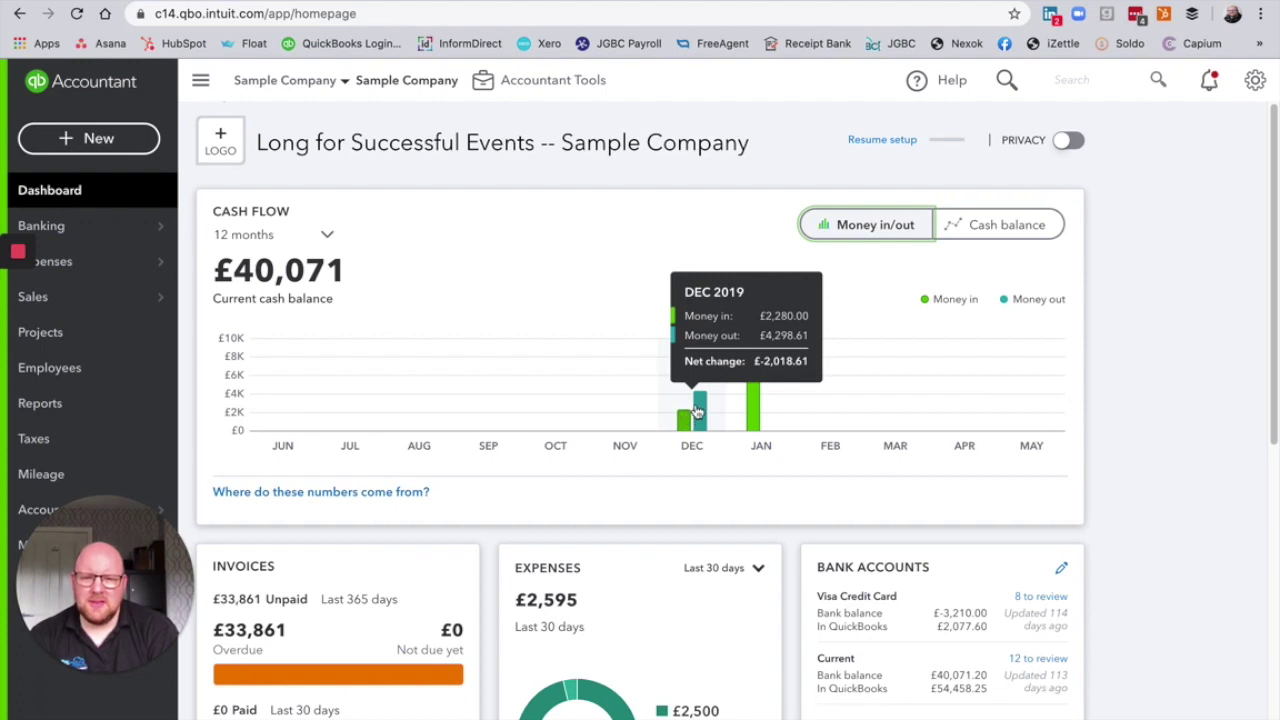
mouse_move(771, 403)
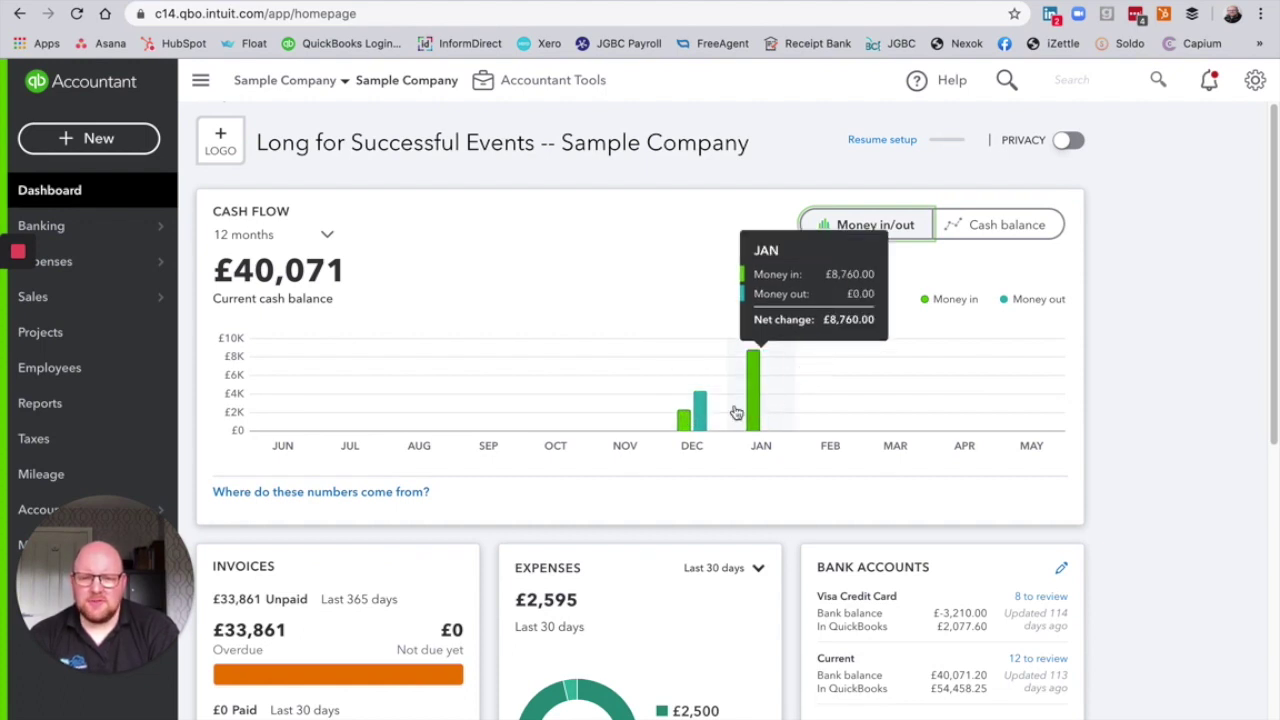
mouse_move(697, 407)
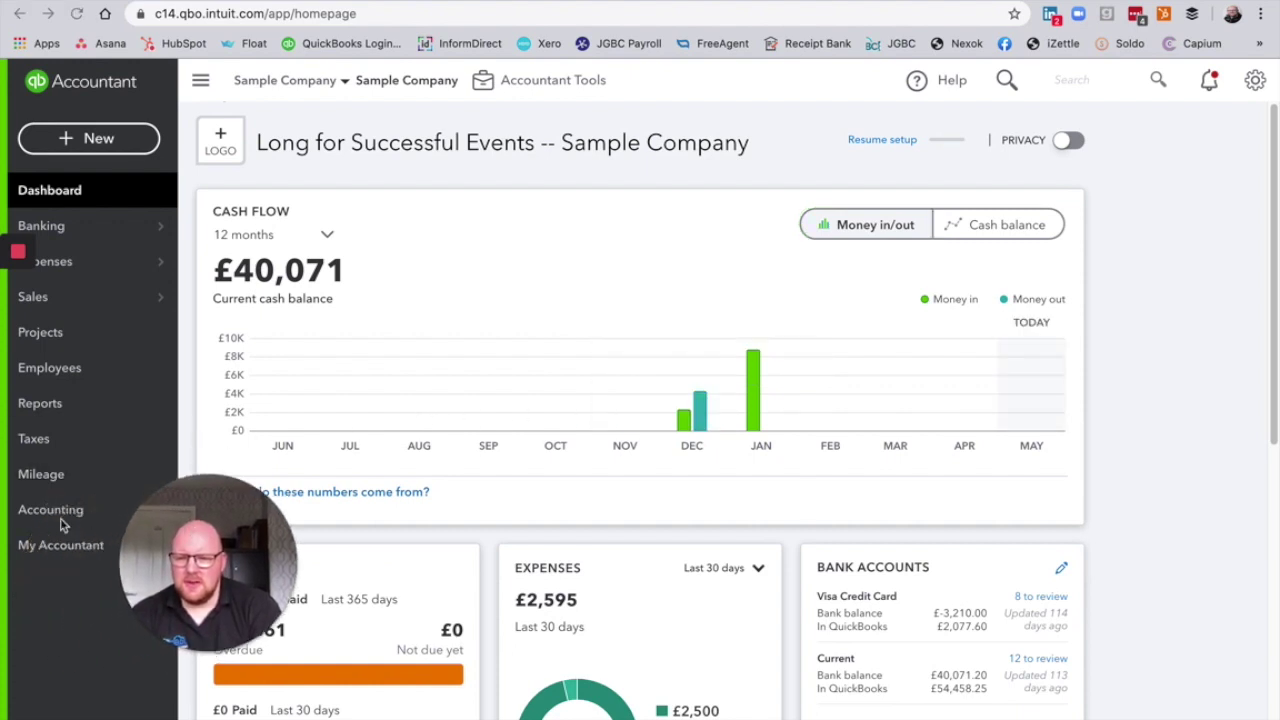
Step: Open the year-to-date Profit and Loss report, dismiss its customisation tip, and examine the income and expense lines
click(42, 404)
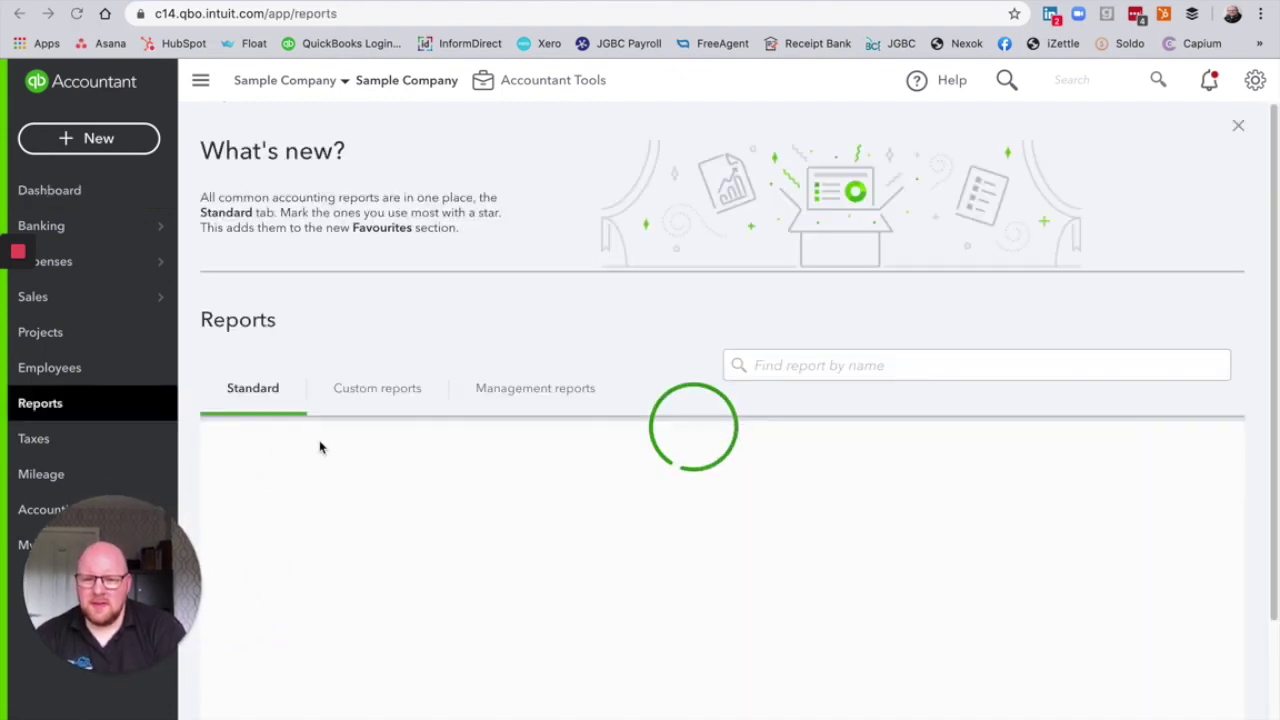
click(323, 592)
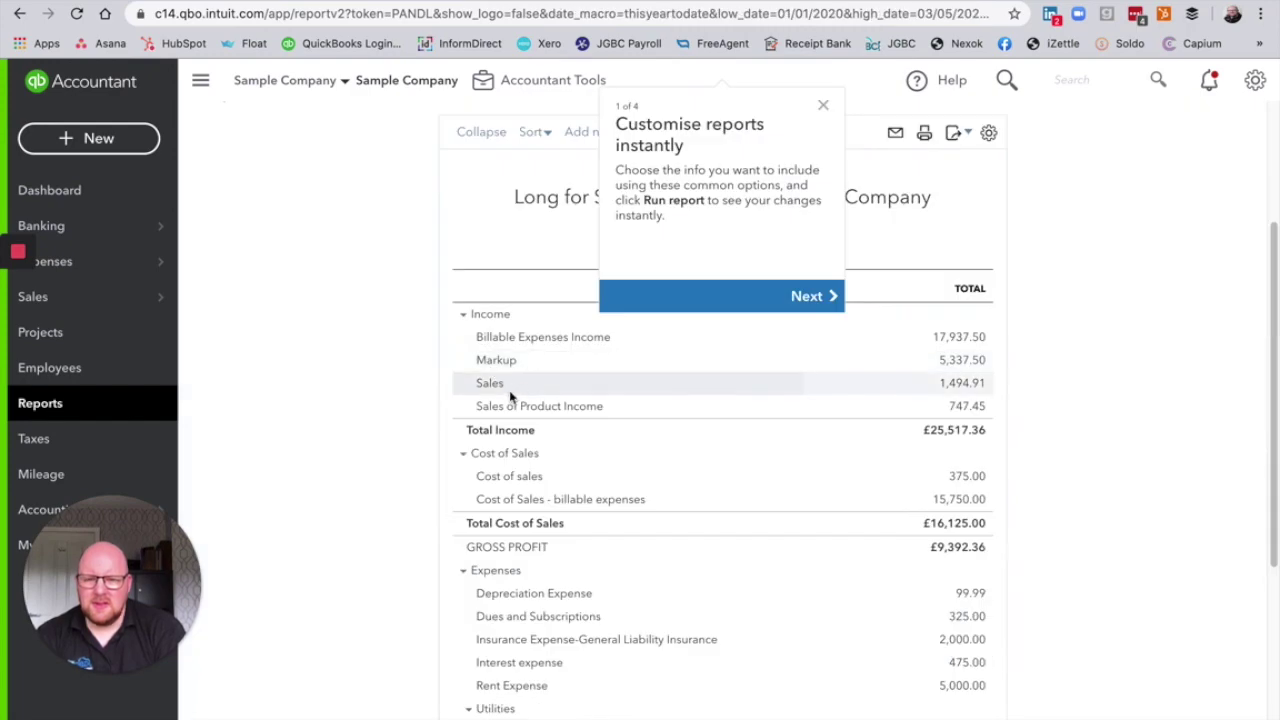
click(822, 328)
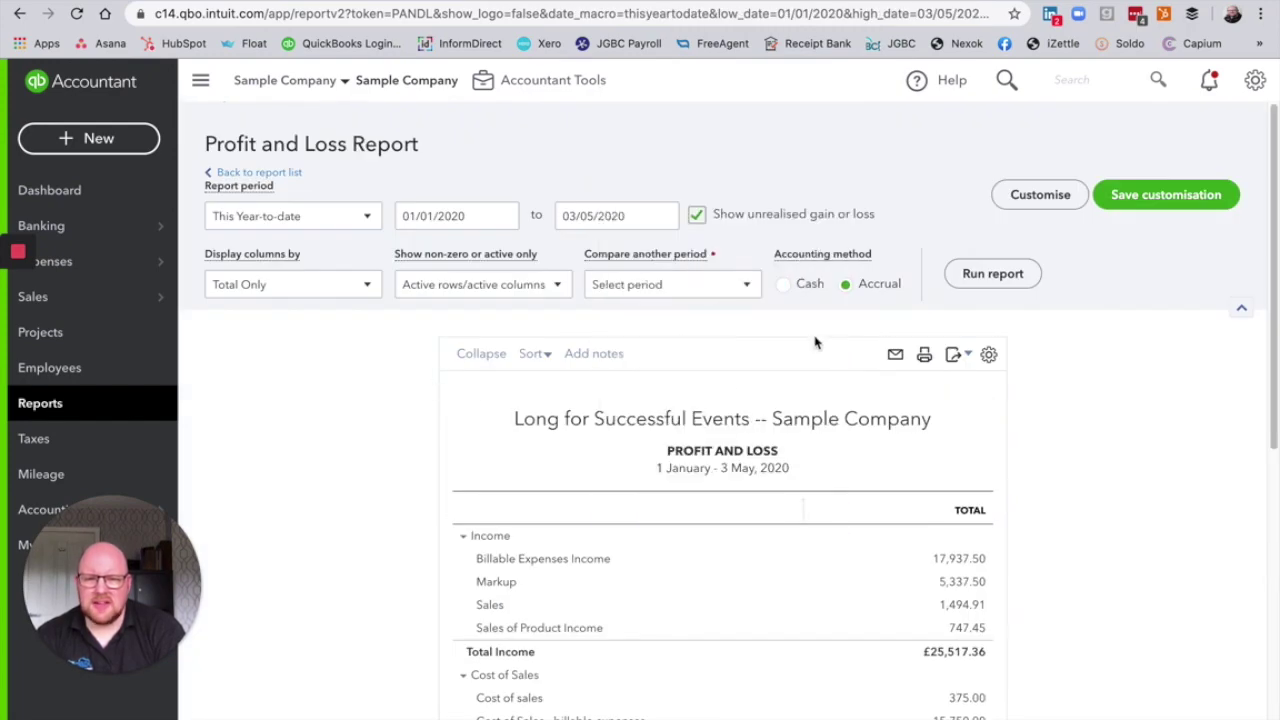
scroll(714, 391, down, 2)
scroll(697, 416, down, 3)
scroll(663, 480, down, 4)
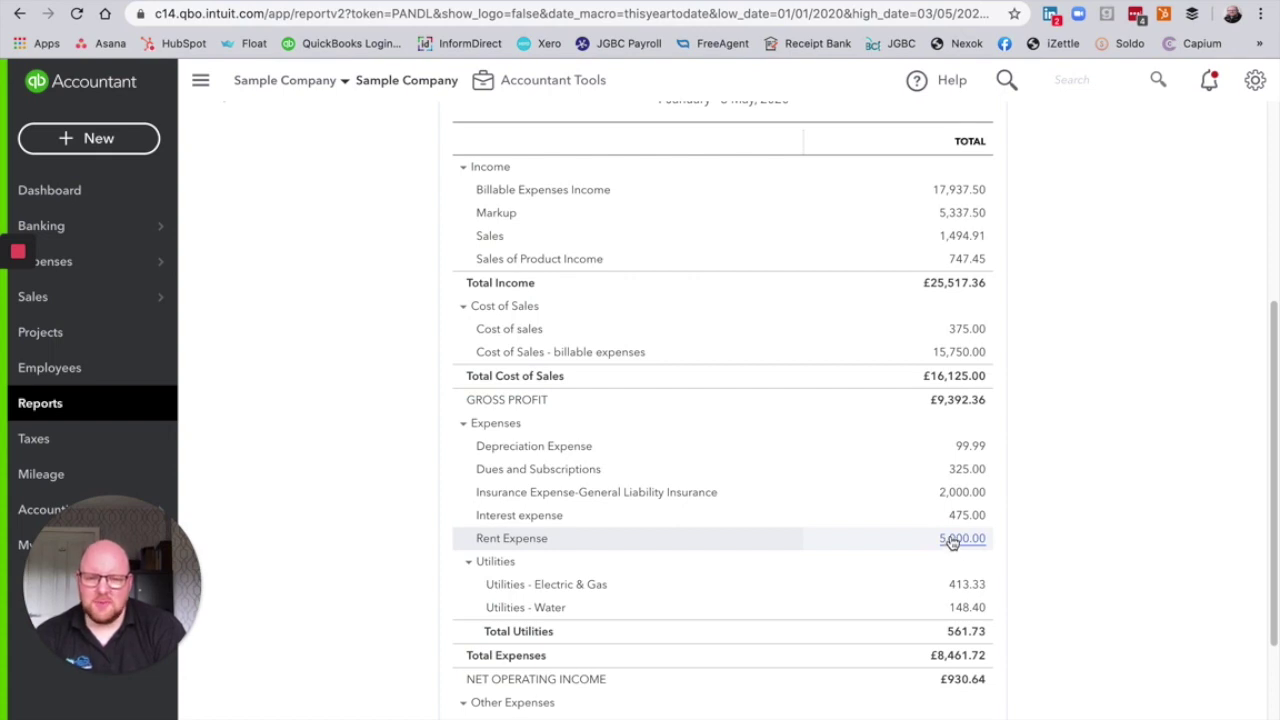
scroll(480, 420, up, 1)
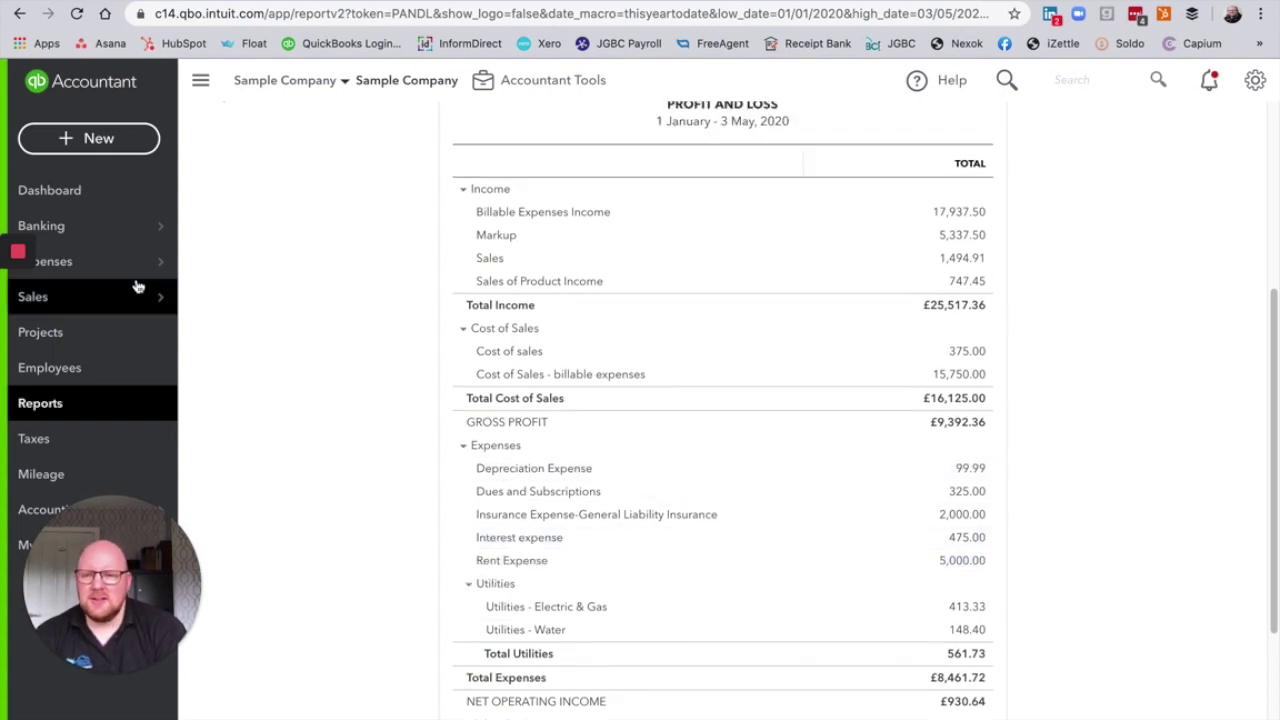
Step: Go back to the dashboard's Cash Flow widget, check the Cash balance history, and set the graph back to Money in/out
click(95, 196)
mouse_move(724, 436)
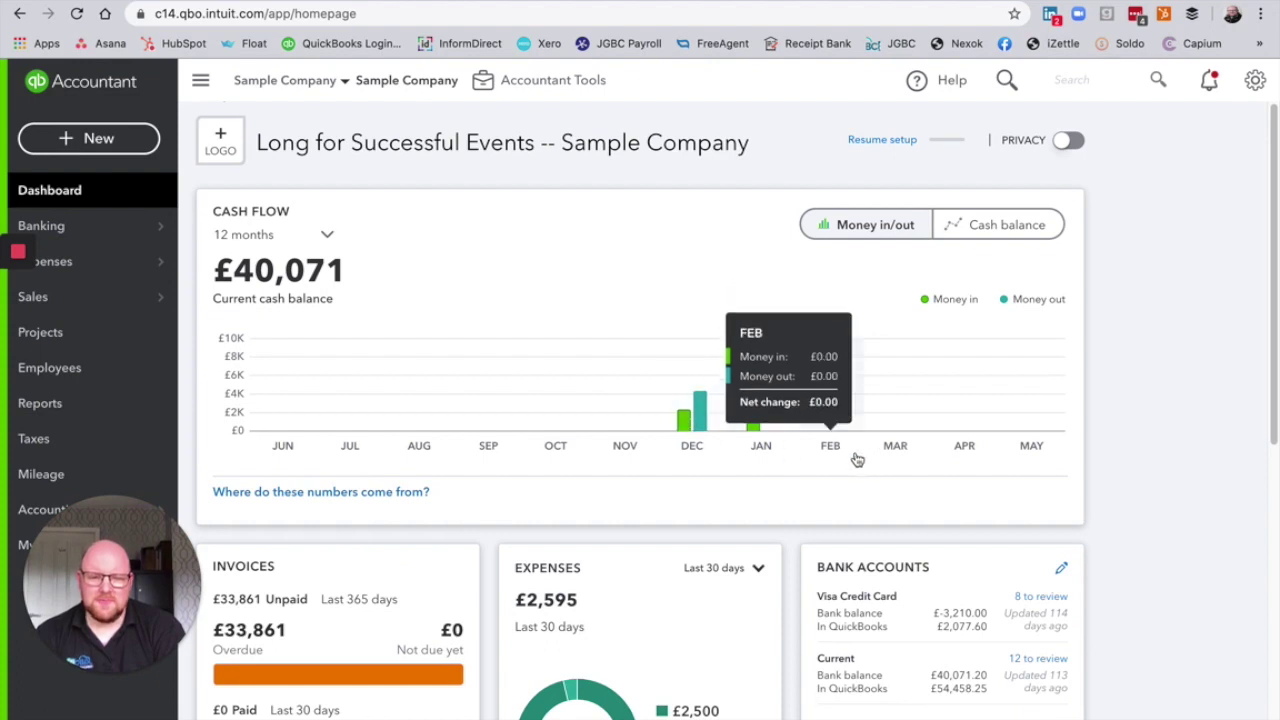
click(992, 225)
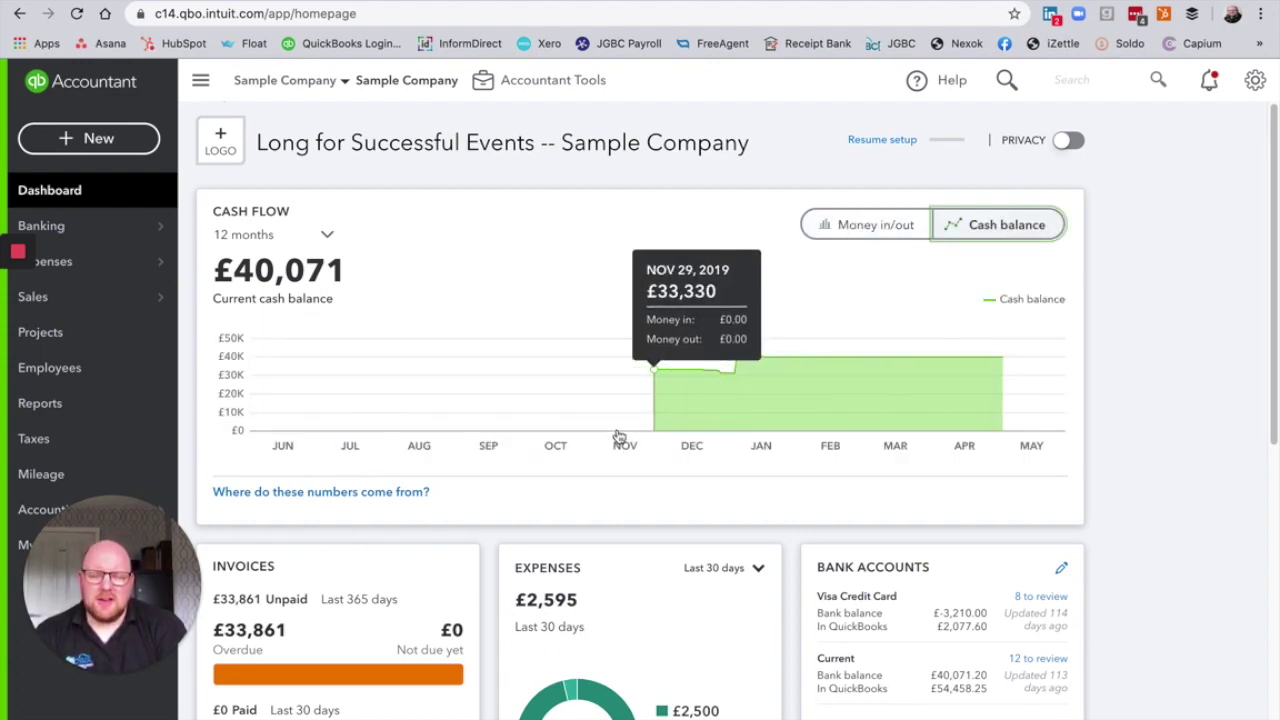
click(858, 228)
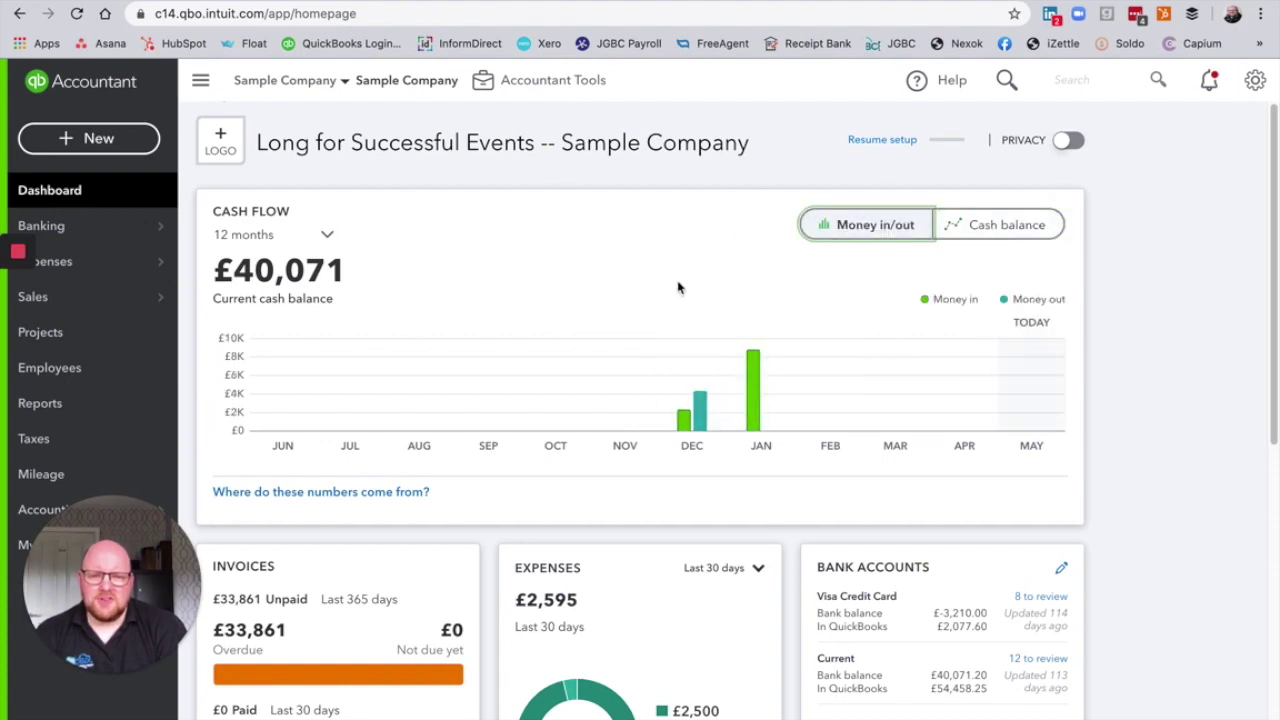
Step: Switch the Cash Flow graph to Cash balance and examine the daily balance details for mid to late March
click(979, 228)
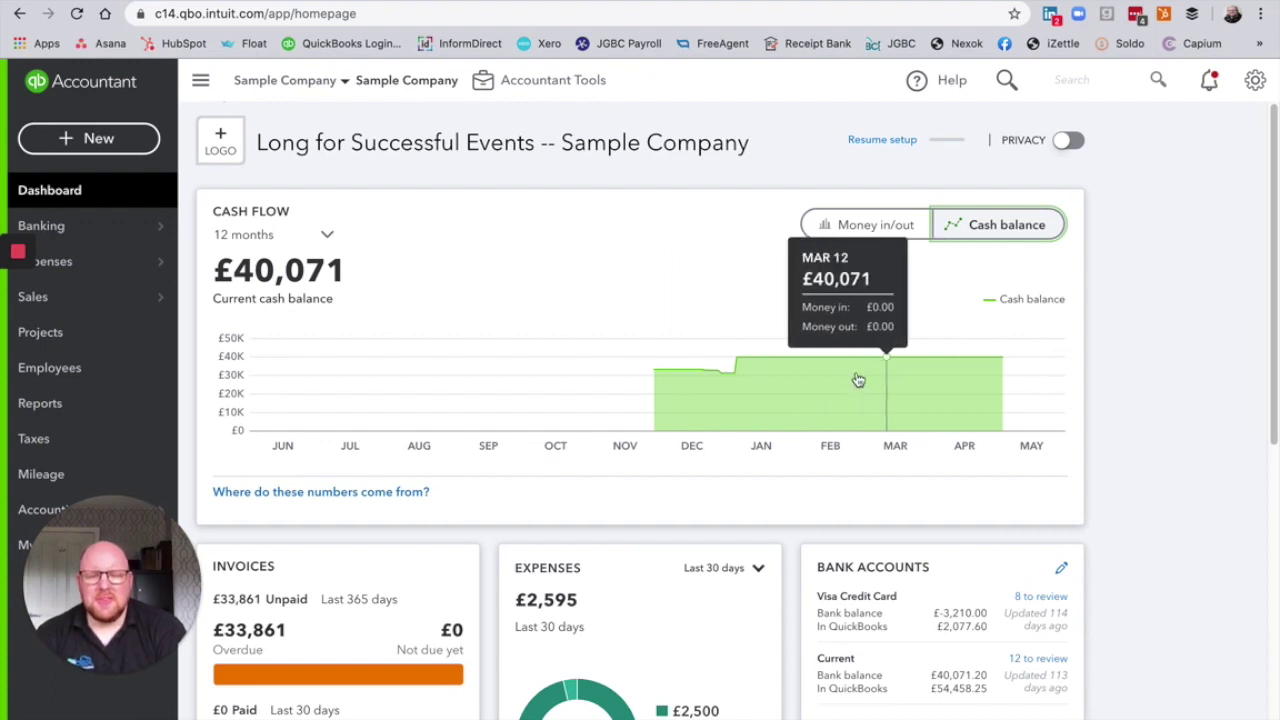
scroll(814, 444, down, 1)
scroll(780, 445, up, 1)
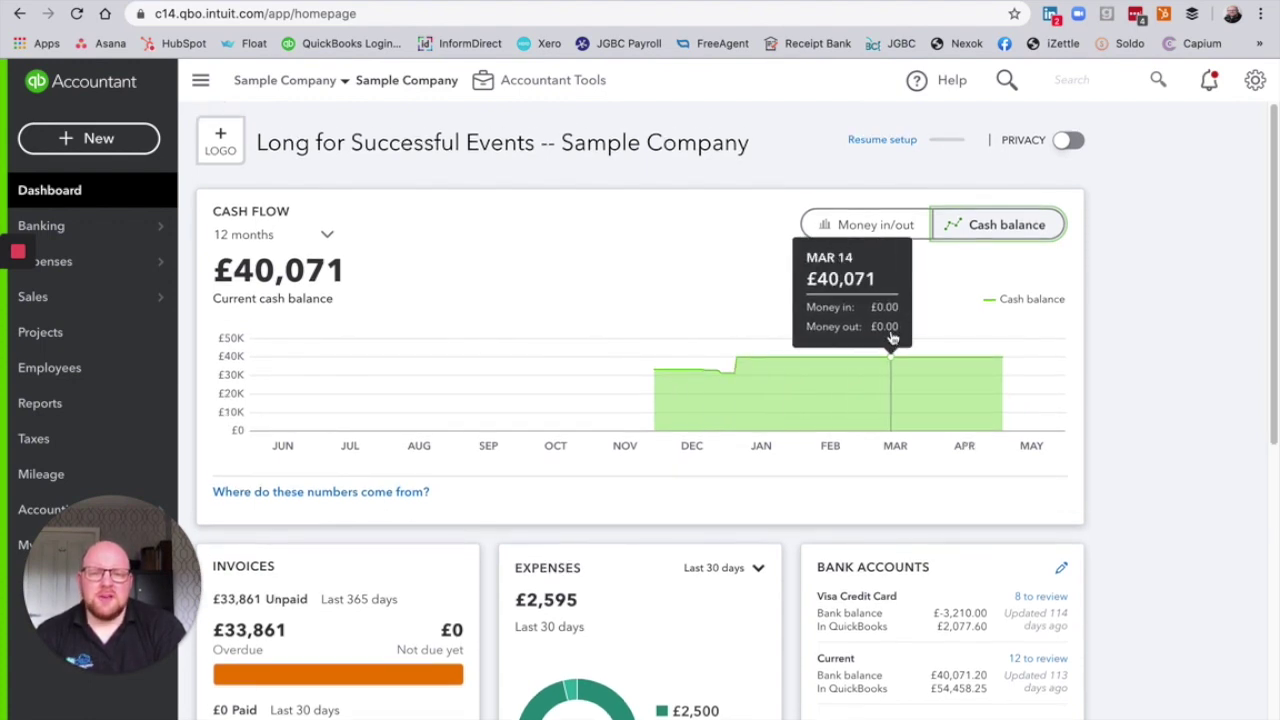
scroll(880, 348, down, 1)
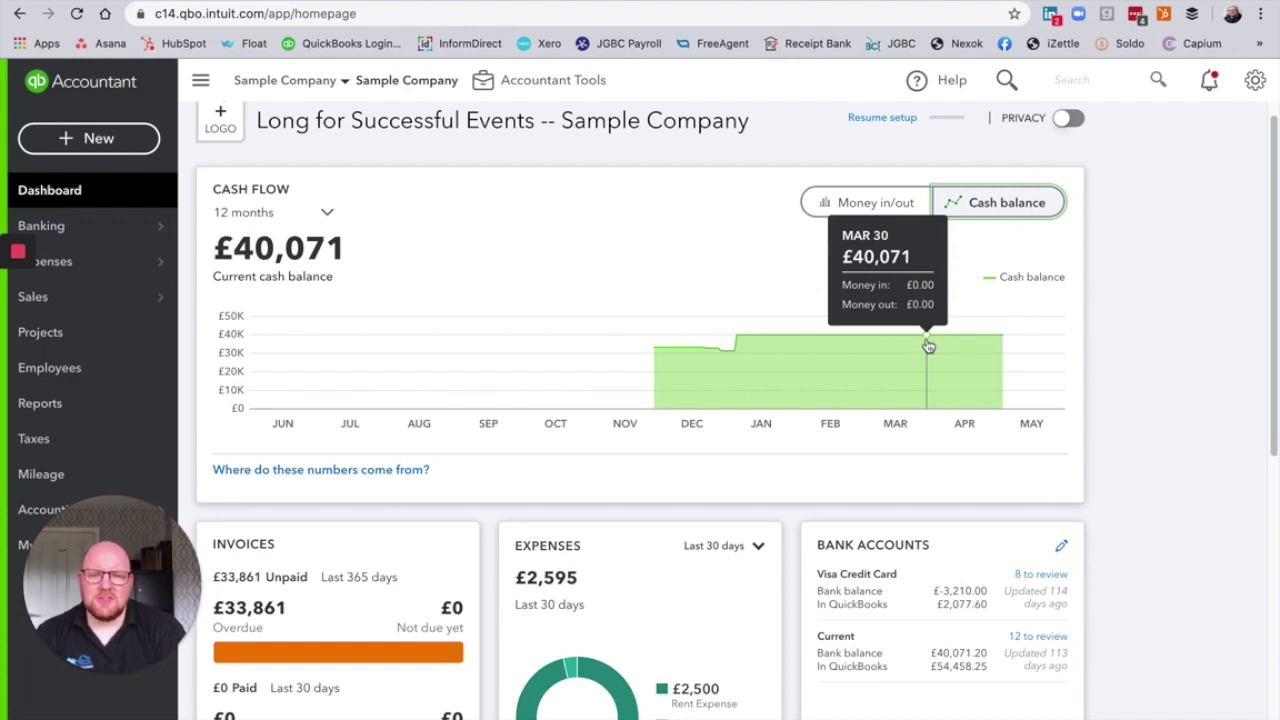
Step: Return the Cash Flow graph to Money in/out and check the monthly figures for March and November 2019
click(879, 206)
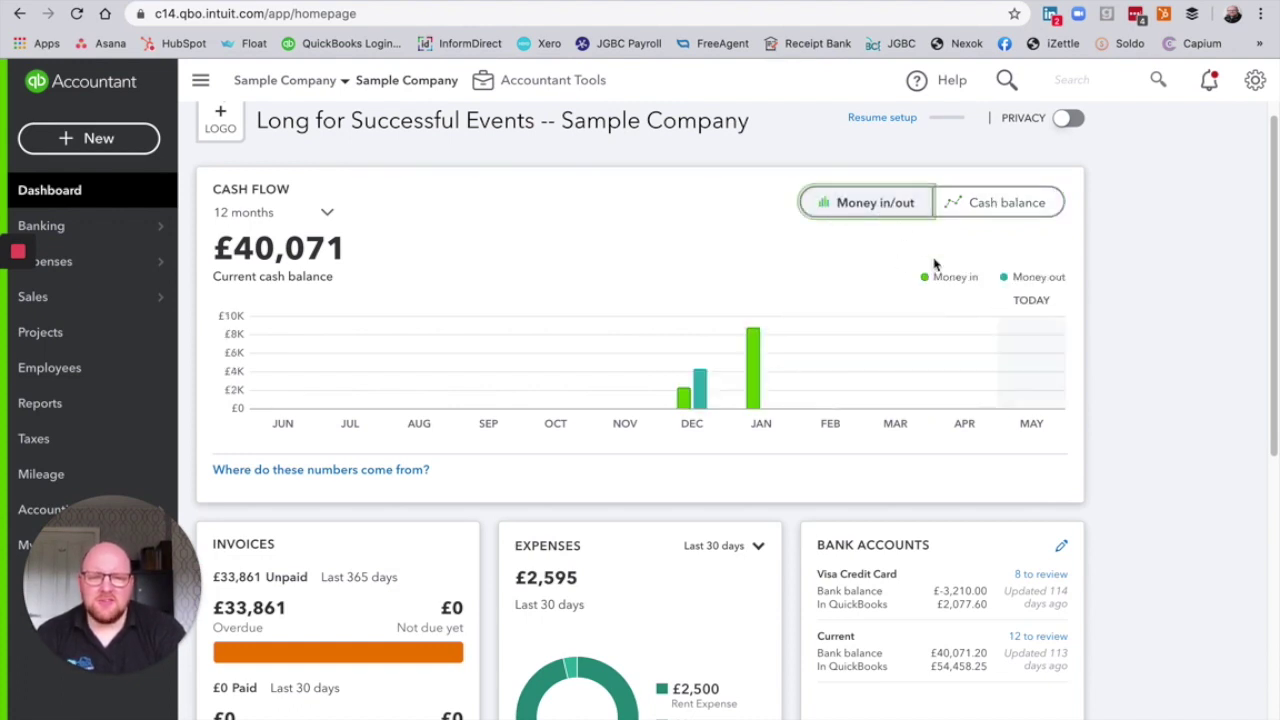
mouse_move(886, 366)
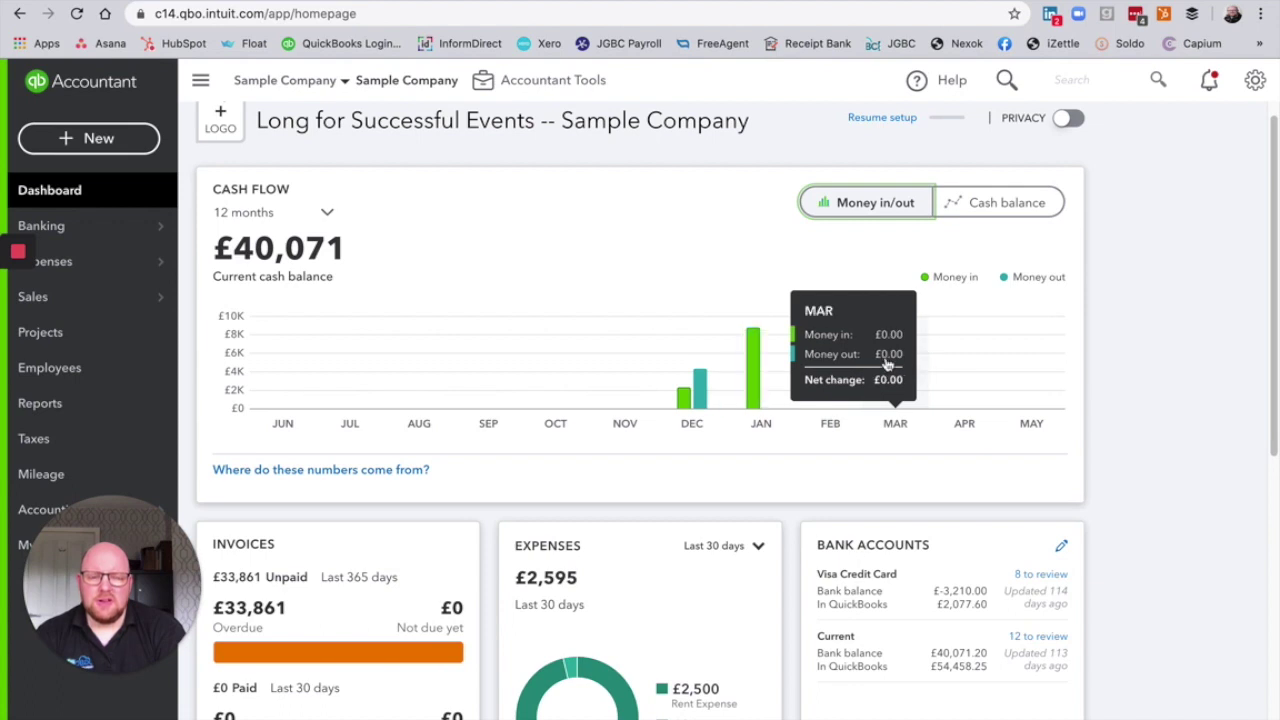
mouse_move(946, 380)
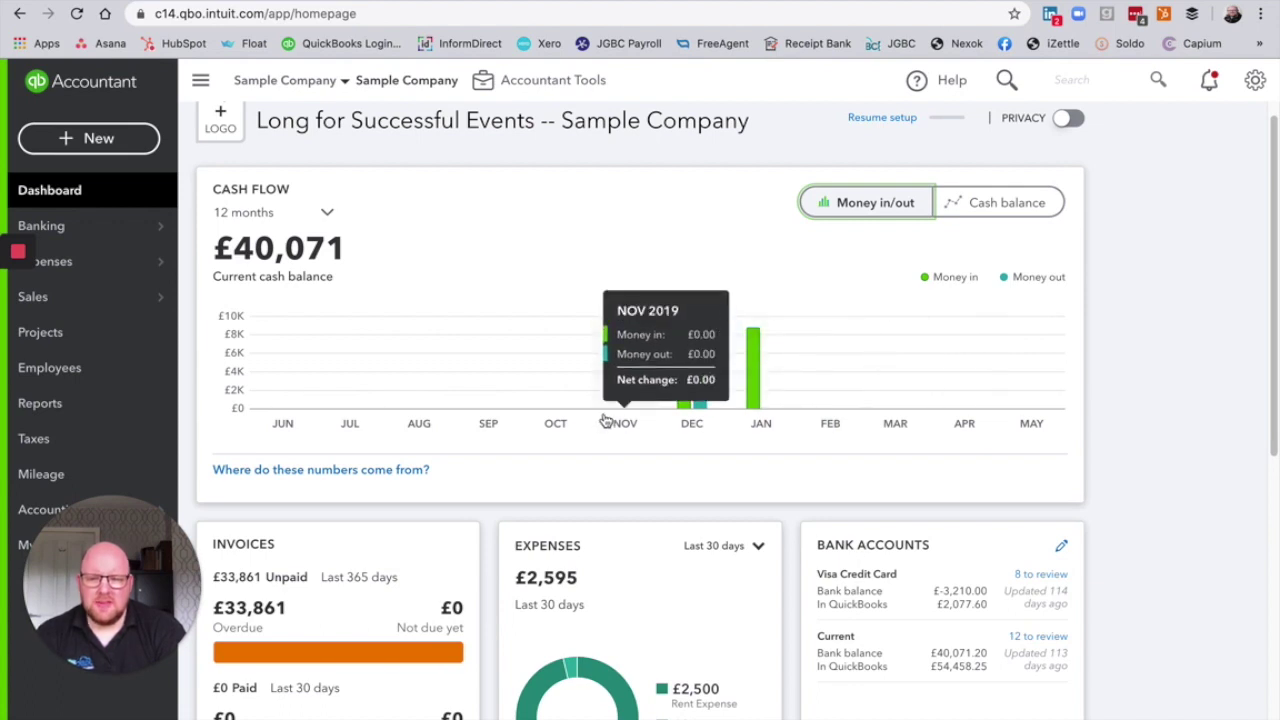
mouse_move(855, 433)
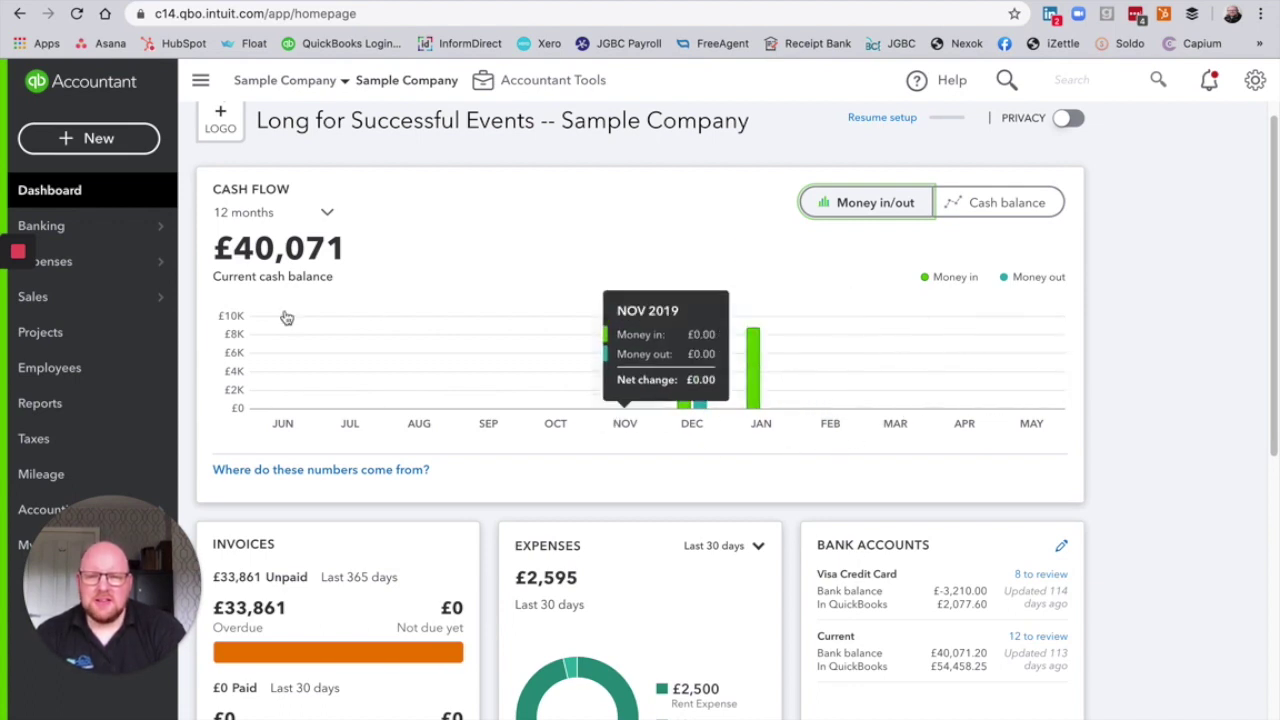